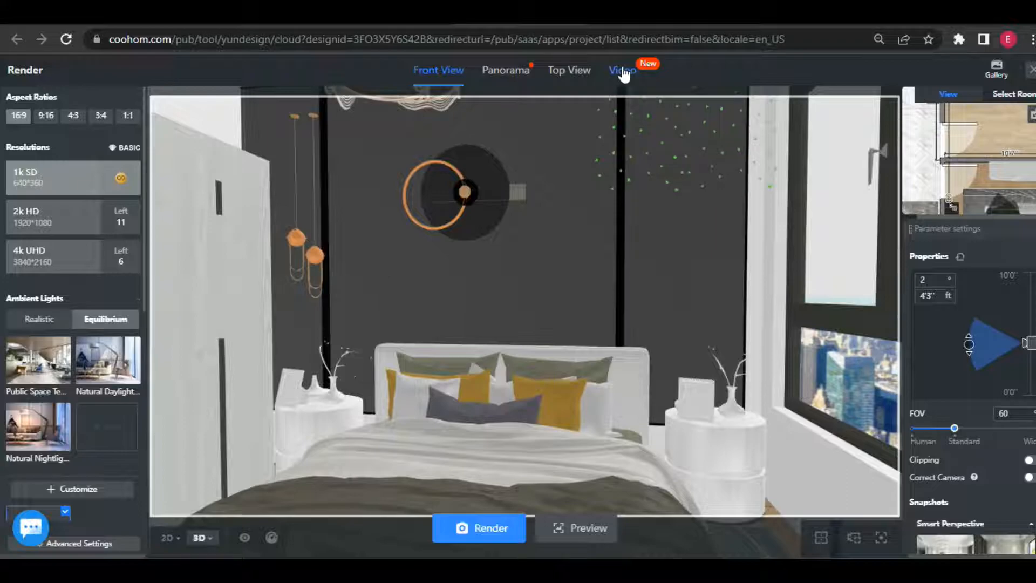
- Switch to video rendering at HQ 720P and apply the custom Natural Daylight ambient light
left_click(623, 71)
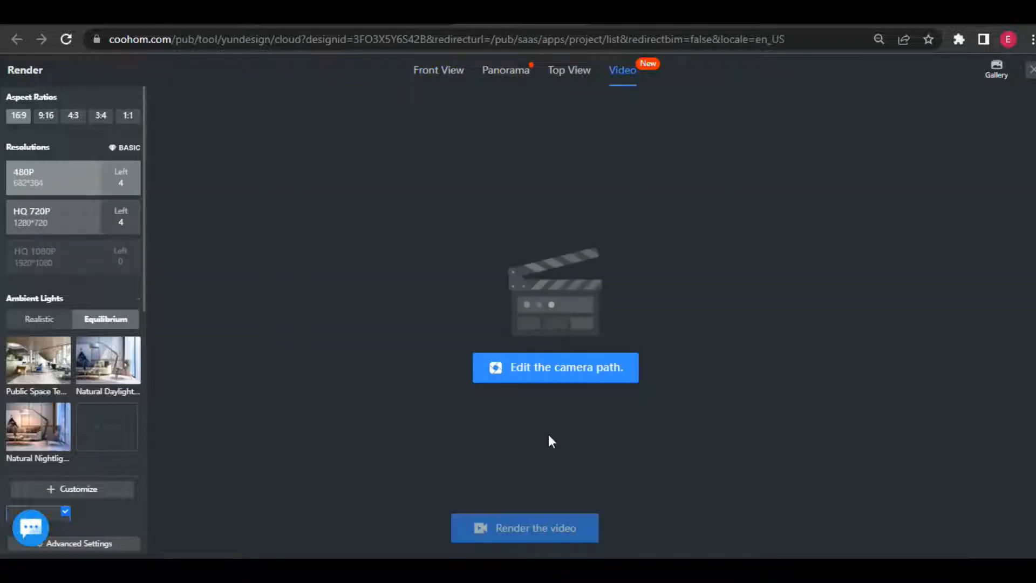
left_click(27, 215)
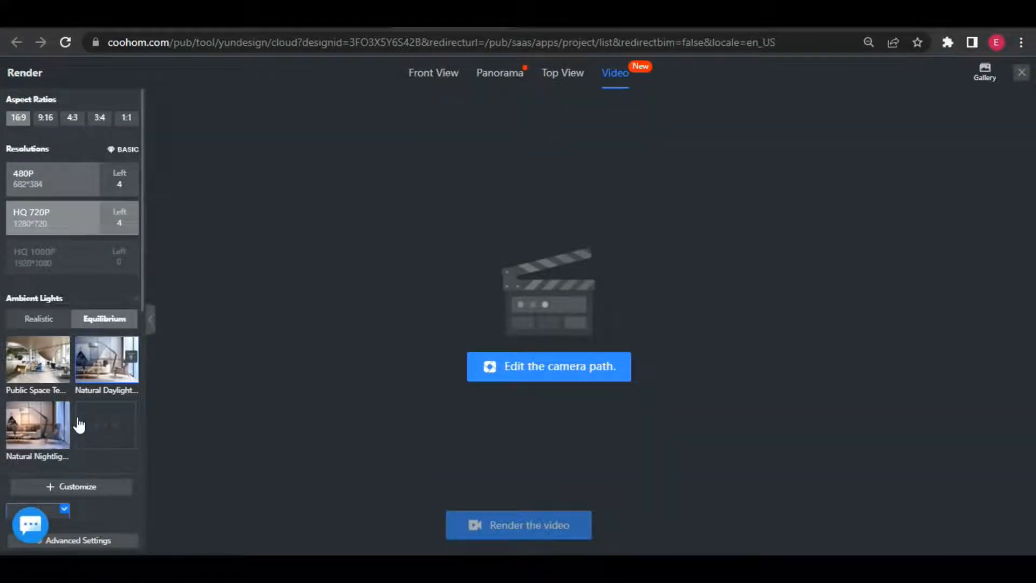
scroll(79, 424, "down", 7)
scroll(37, 178, "up", 2)
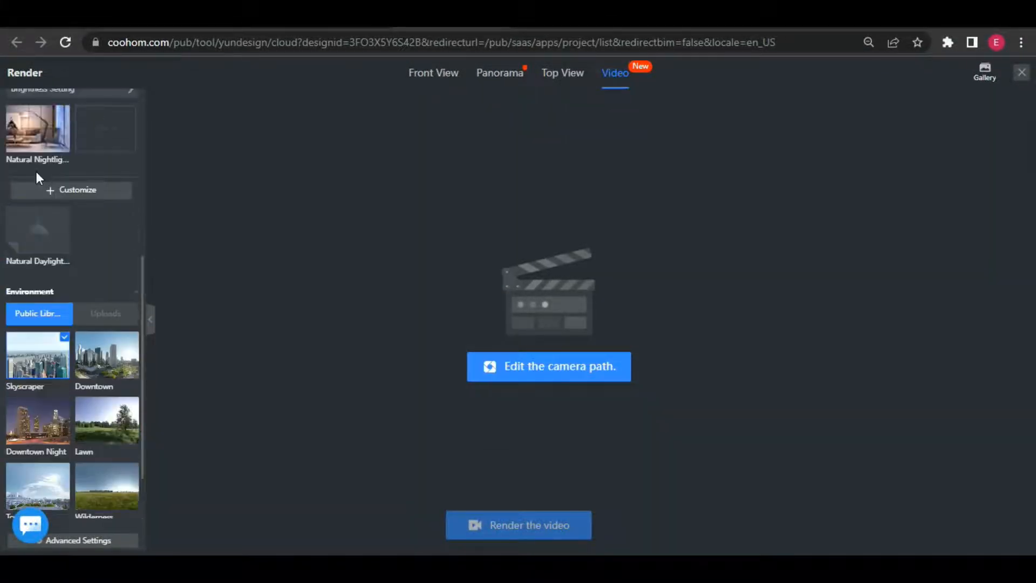
left_click(34, 231)
- Choose Lawns2 from the additional outdoor scenes as the environment and confirm it
scroll(81, 421, "down", 3)
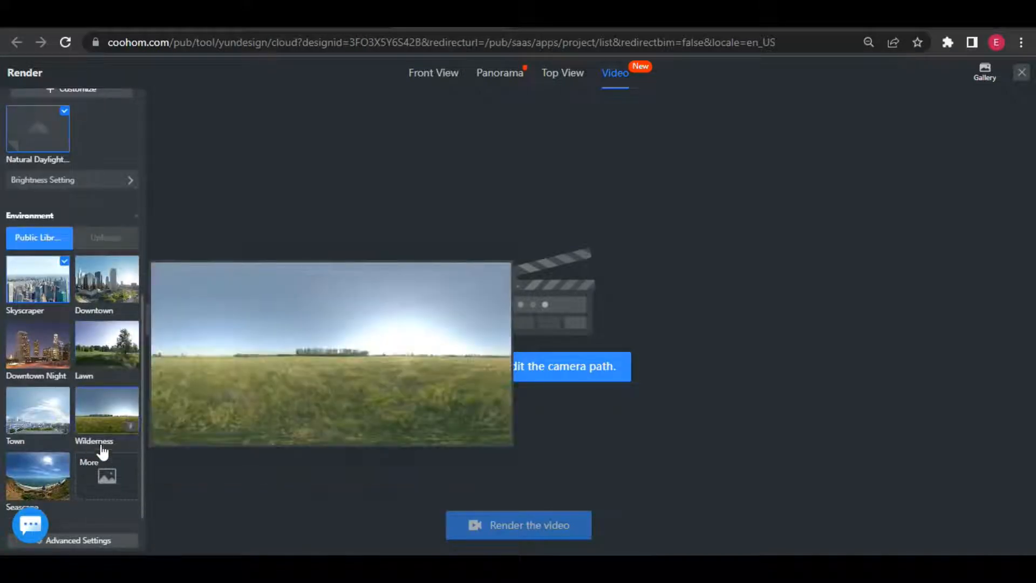
left_click(106, 486)
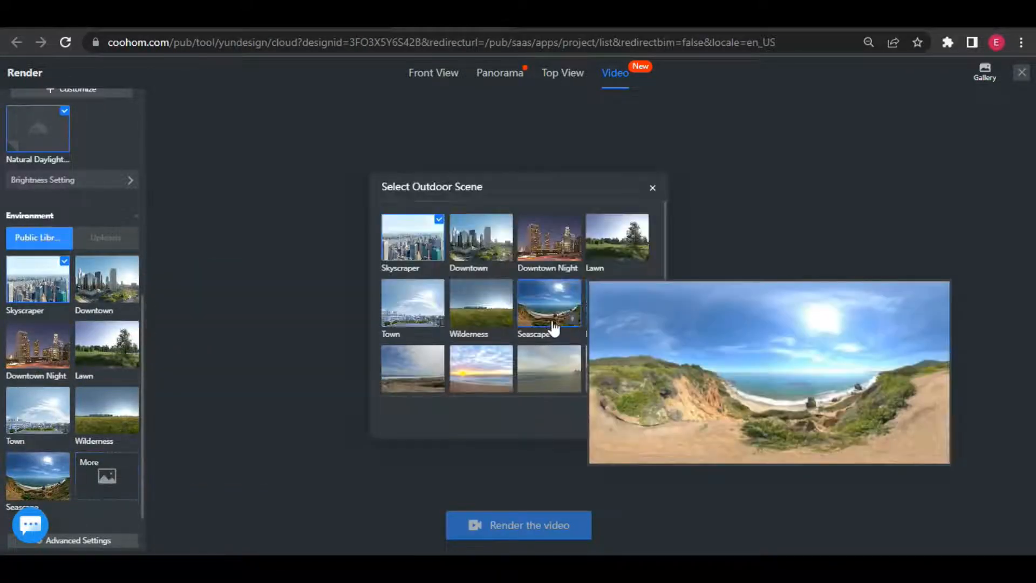
scroll(539, 332, "down", 1)
scroll(513, 342, "down", 1)
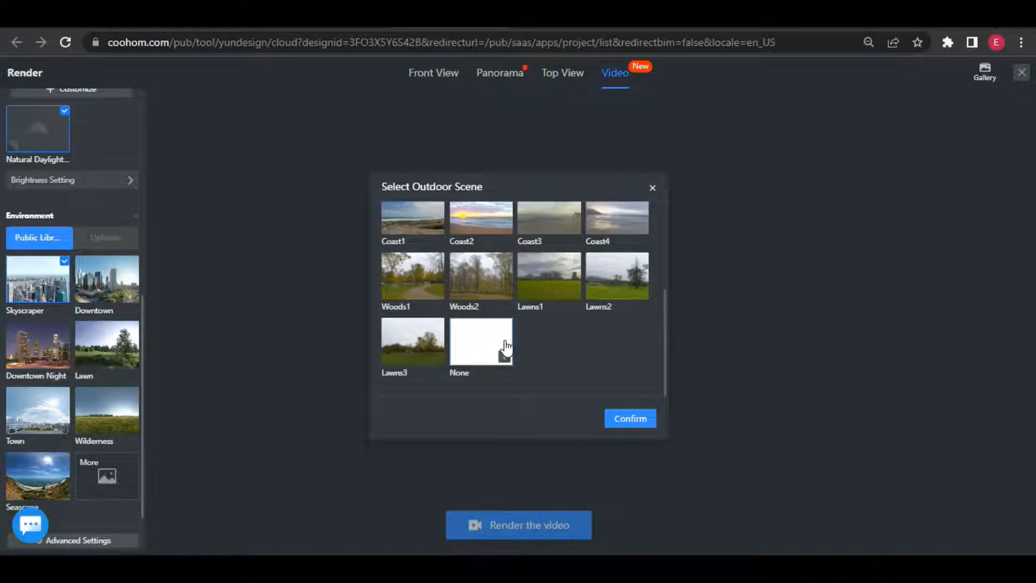
mouse_move(557, 290)
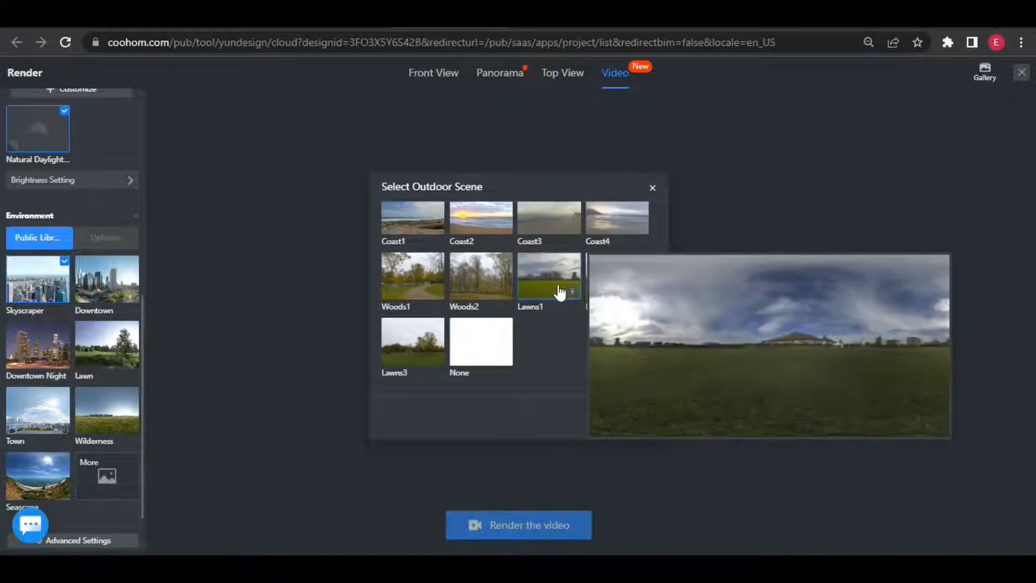
left_click(597, 287)
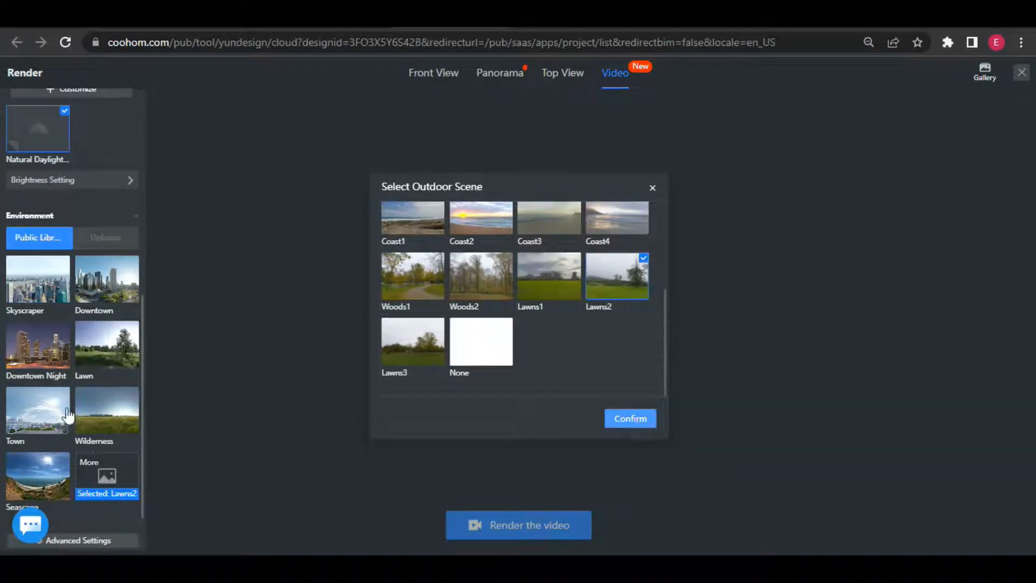
scroll(76, 361, "up", 7)
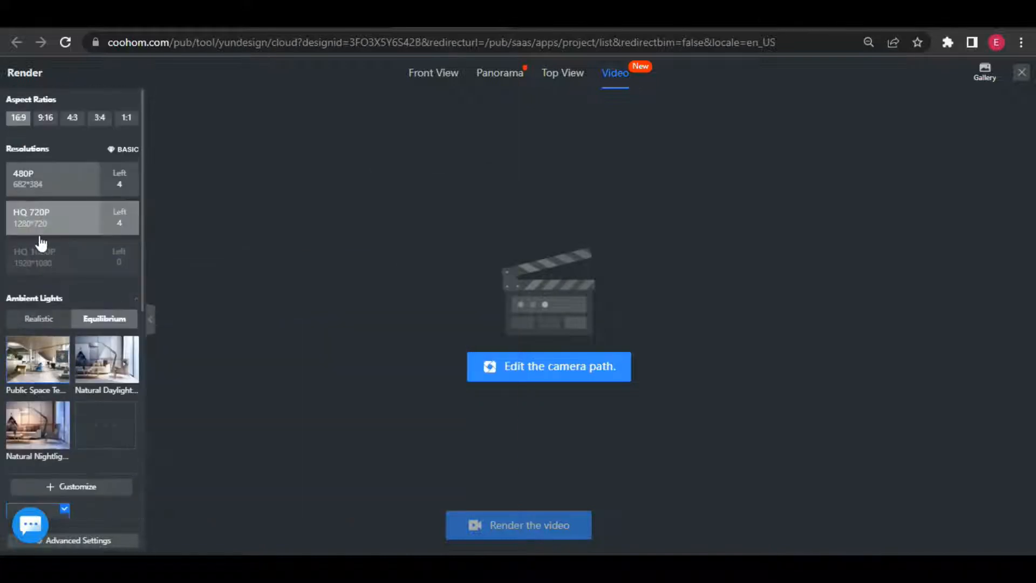
- Open the camera path editor and draw a curve lens past the foot of the bedroom bed, bowed toward the TV unit
left_click(581, 369)
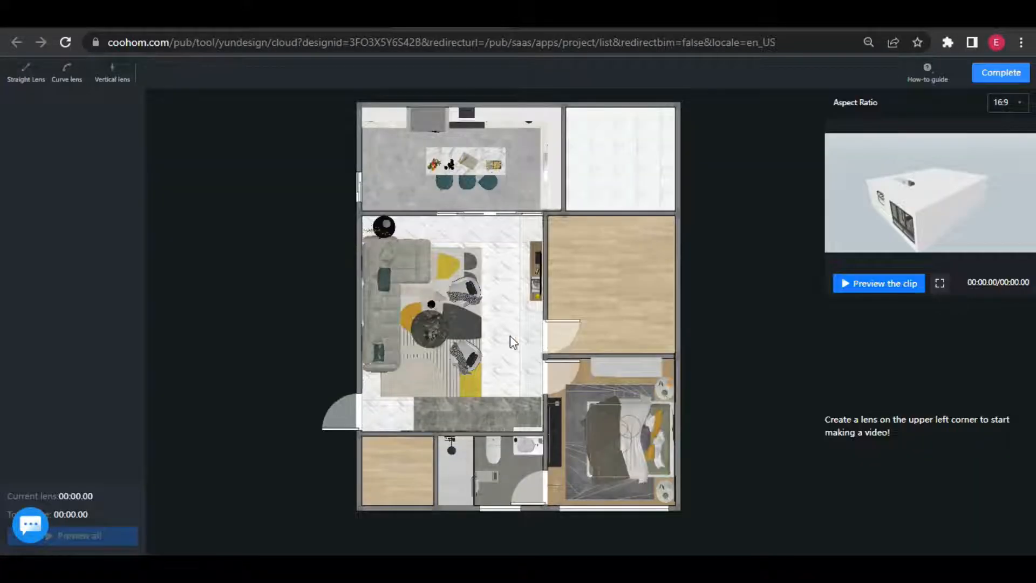
scroll(645, 445, "up", 5)
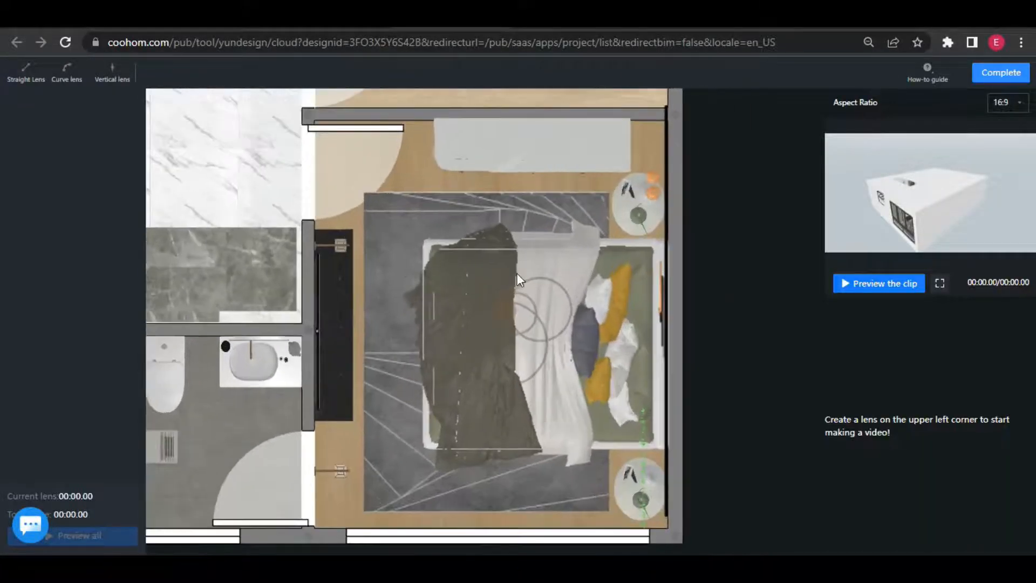
left_click(70, 75)
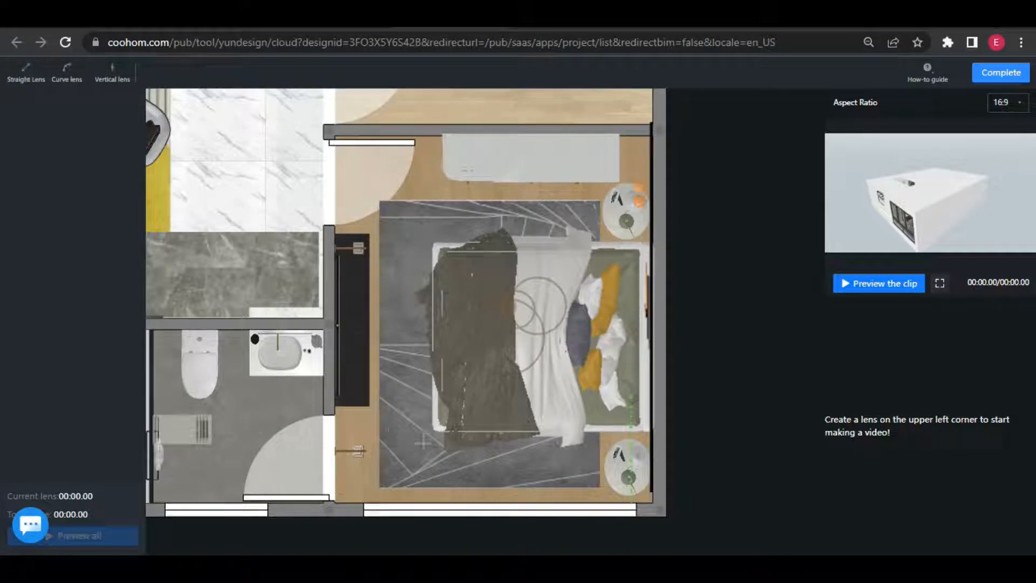
left_click(509, 310)
left_click_drag(507, 309, 409, 265)
left_click_drag(530, 425, 358, 354)
left_click_drag(398, 293, 408, 284)
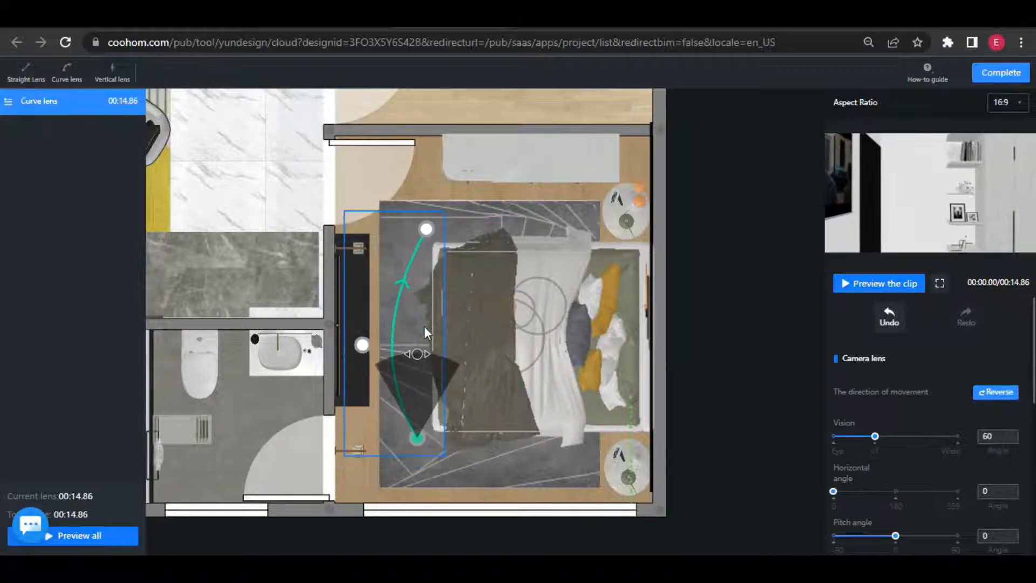
- Aim the curve lens at the bed with a vision of 66 and a horizontal angle of 90, and preview the clip
left_click_drag(417, 354, 491, 434)
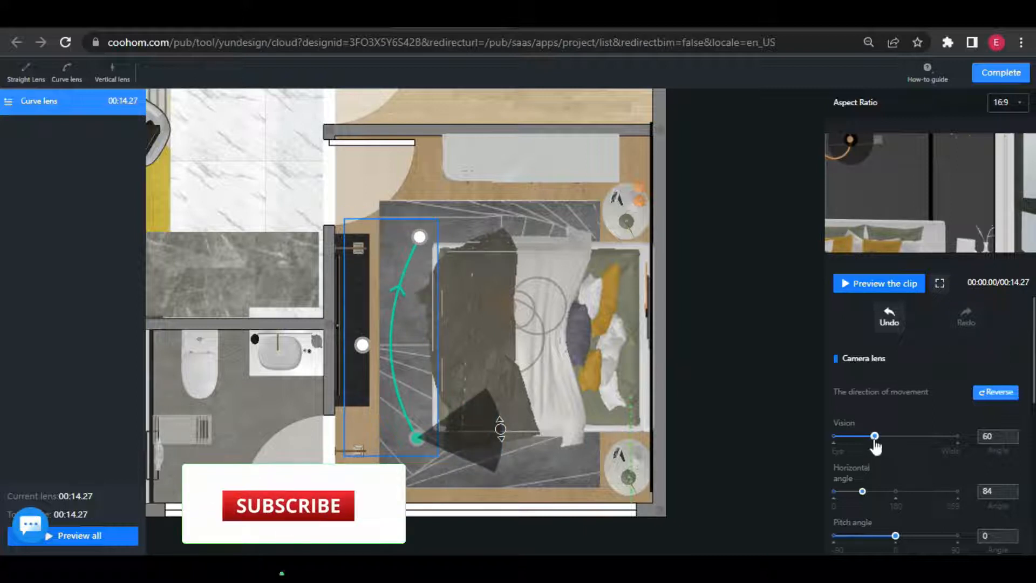
left_click_drag(875, 440, 884, 440)
left_click(882, 284)
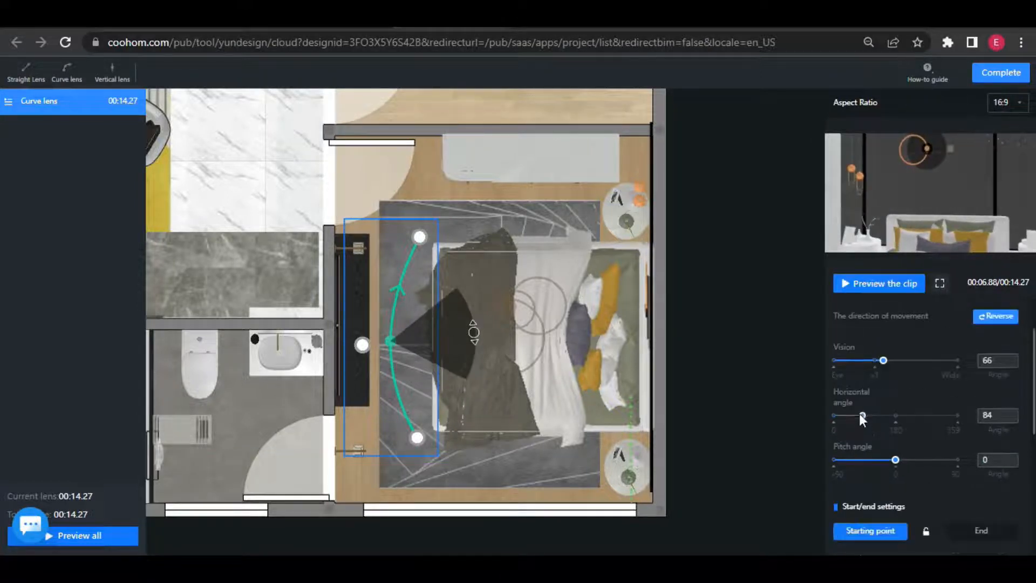
mouse_move(859, 413)
left_mouse_down()
mouse_move(873, 424)
mouse_move(863, 419)
left_mouse_up()
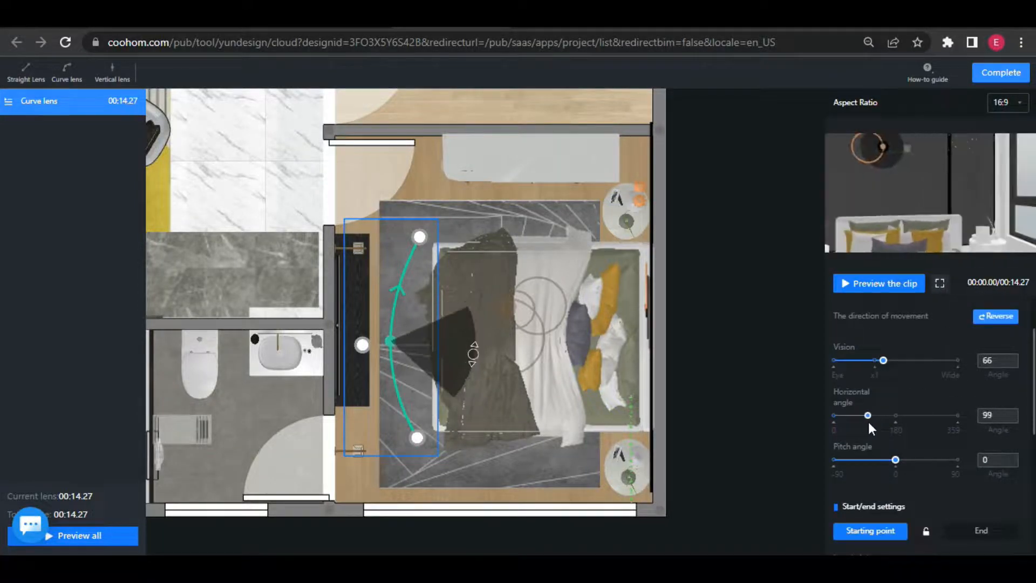
- Enable Focus the lens for the curve lens and place its focus point on the bed's pillows
scroll(883, 464, "down", 3)
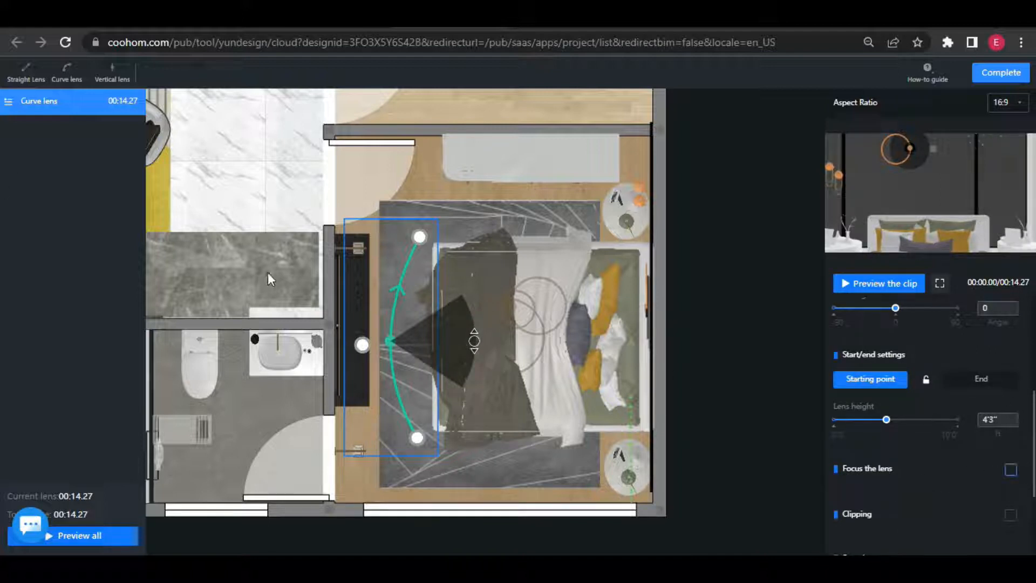
left_click_drag(389, 342, 486, 305)
left_click_drag(318, 337, 573, 274)
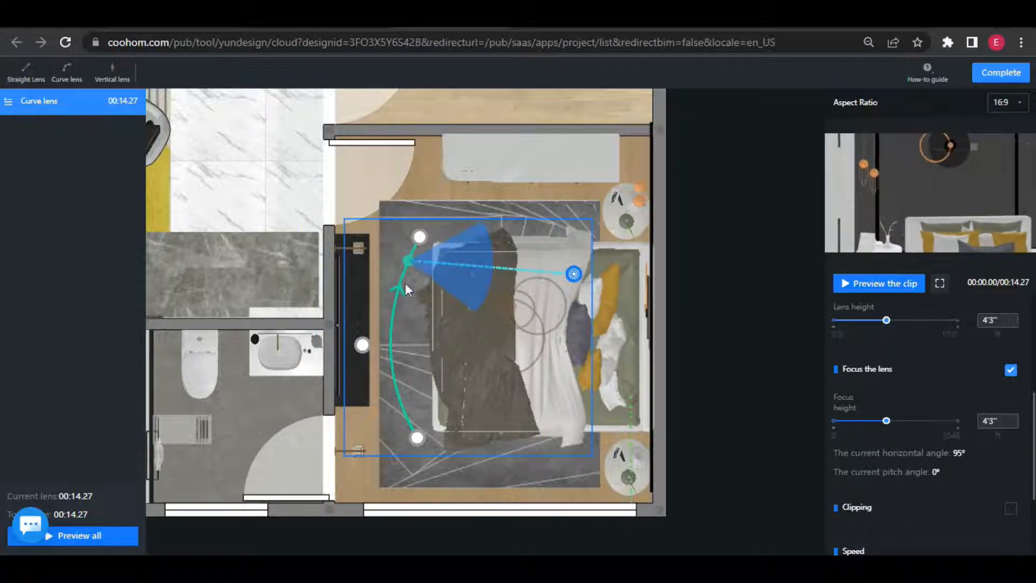
left_click_drag(406, 284, 395, 323)
left_click_drag(574, 274, 596, 328)
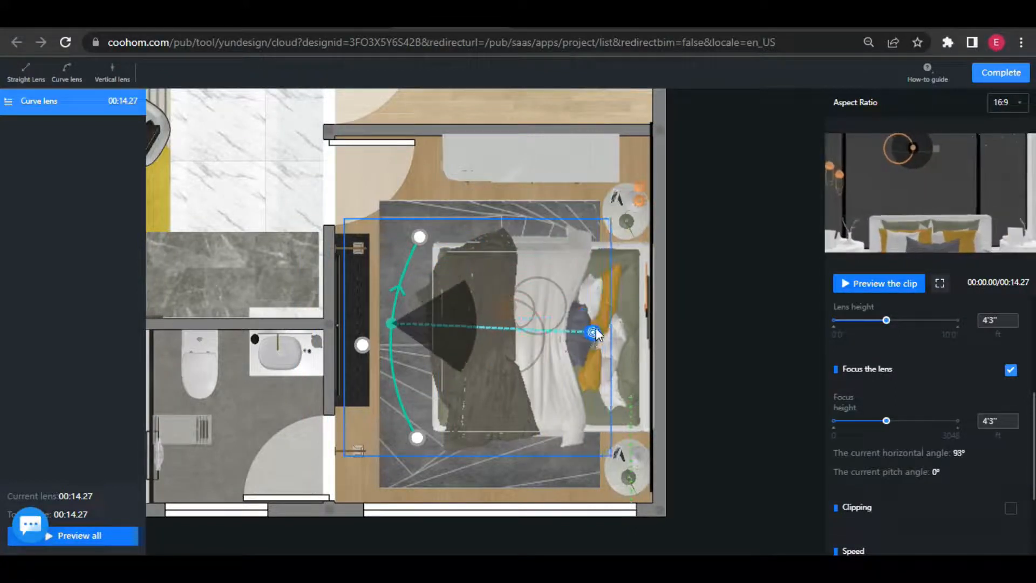
- Enable clipping on the curve lens with a distance of 81.0 cm and preview the clip
scroll(919, 485, "down", 3)
left_click(1010, 375)
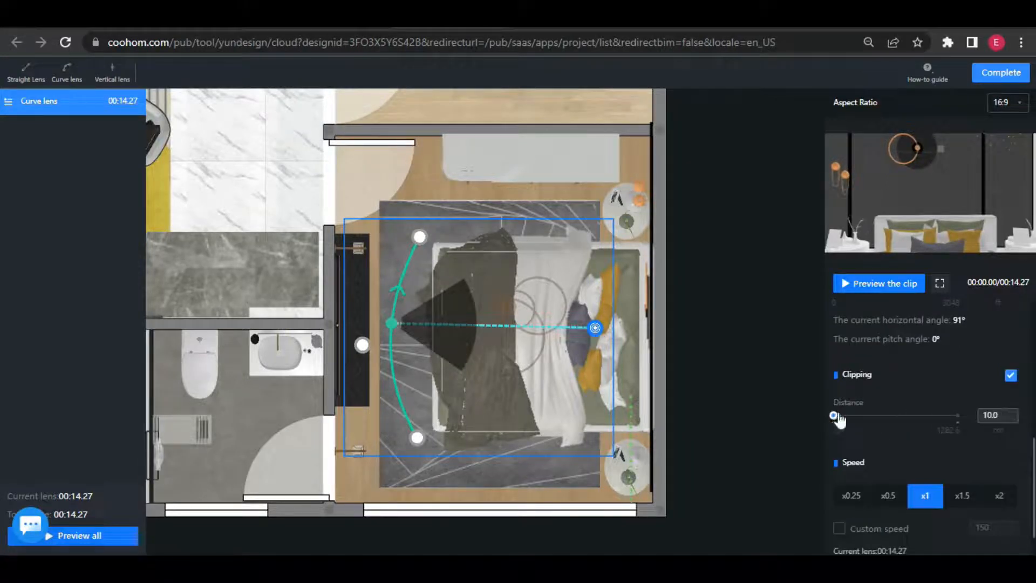
mouse_move(840, 415)
left_mouse_down()
mouse_move(850, 413)
mouse_move(840, 413)
left_mouse_up()
left_click(878, 282)
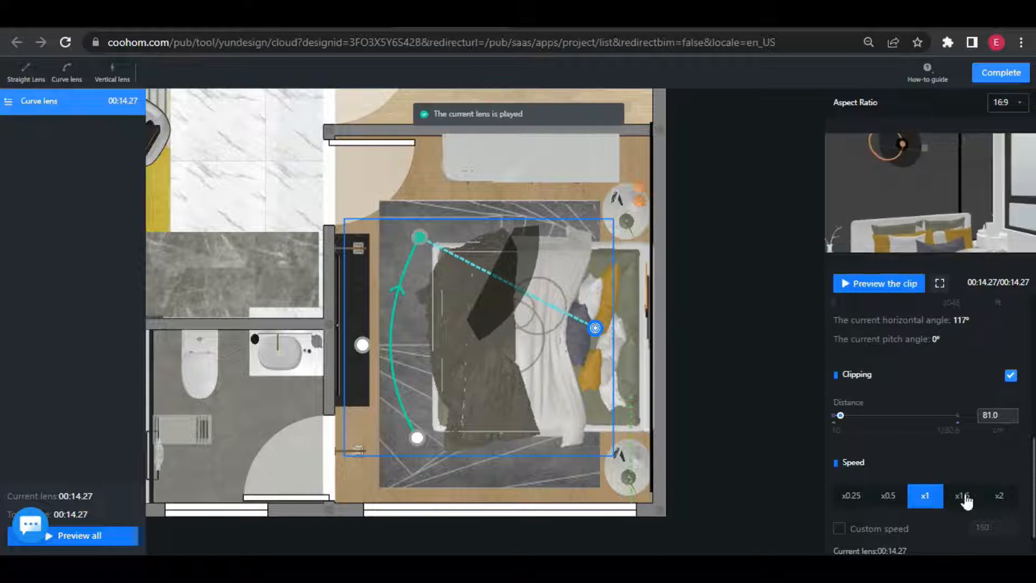
- Turn off Focus the lens for the curve lens and preview the clip again
scroll(911, 459, "up", 4)
scroll(886, 467, "up", 2)
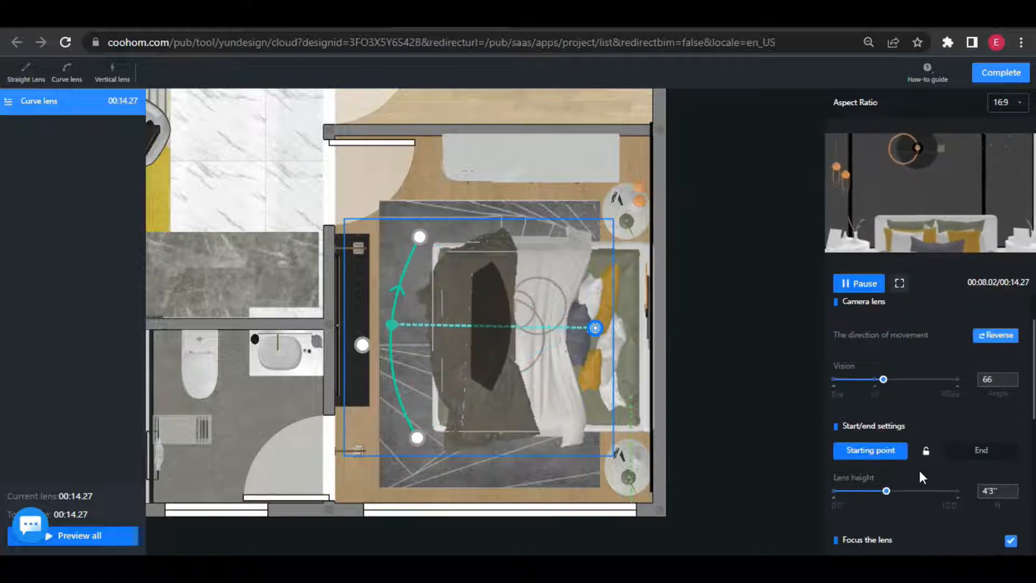
scroll(917, 464, "down", 5)
scroll(921, 460, "up", 1)
left_click(1011, 369)
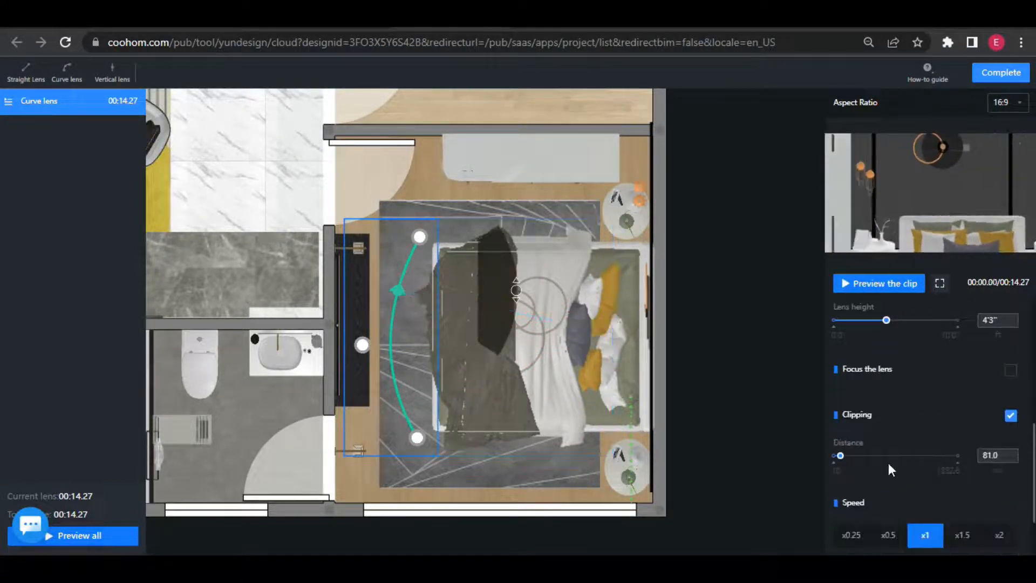
left_click(883, 285)
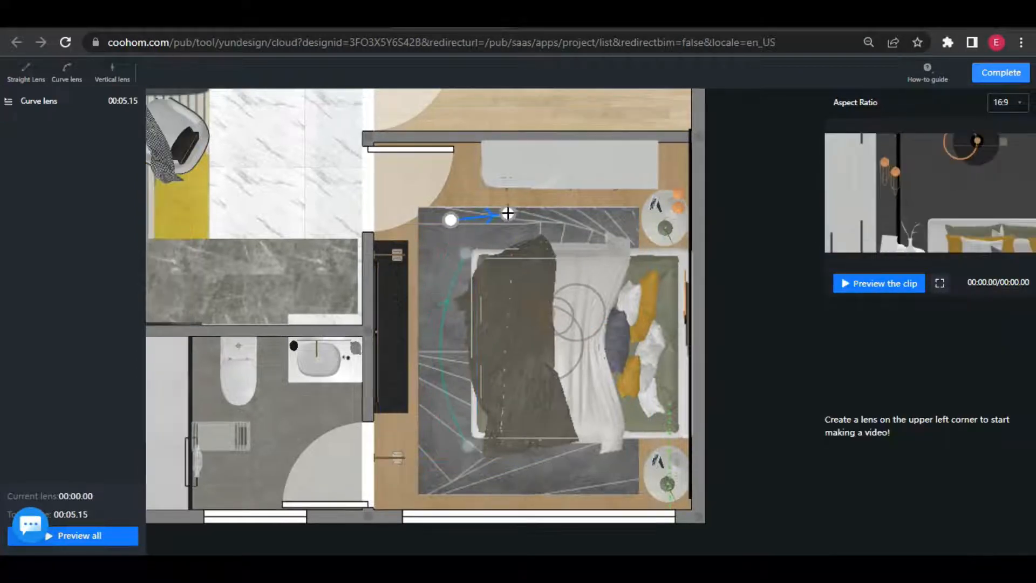
- Draw a short straight lens between the bed and the wardrobe, aim it at a horizontal angle of 96, and preview it
left_click(511, 219)
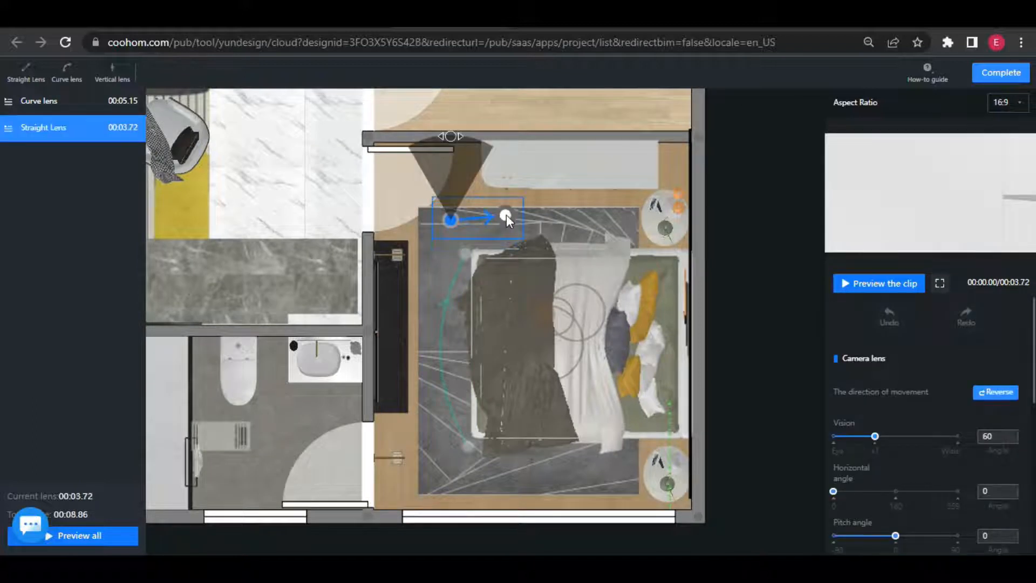
left_click_drag(455, 139, 501, 264)
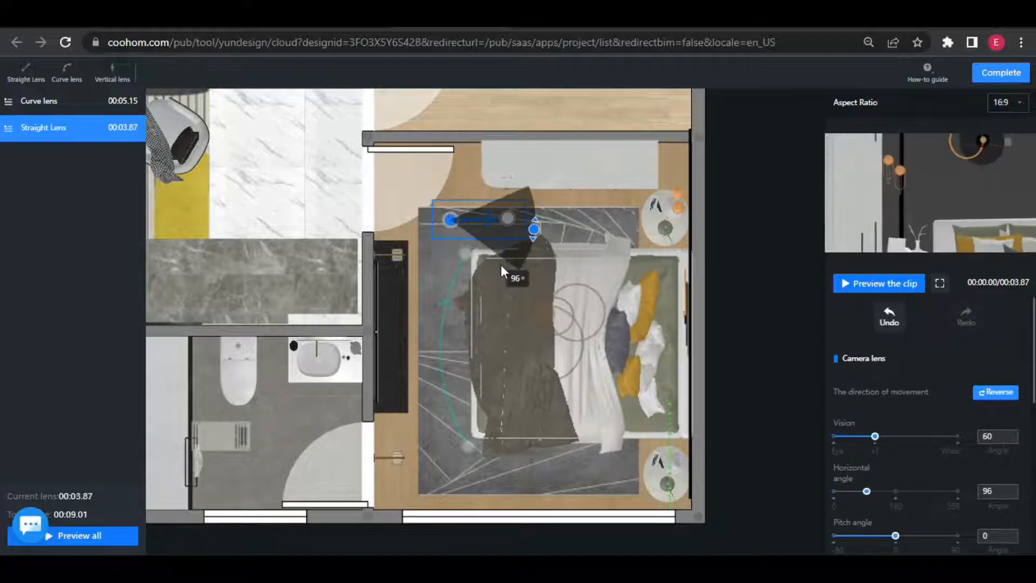
left_click(871, 284)
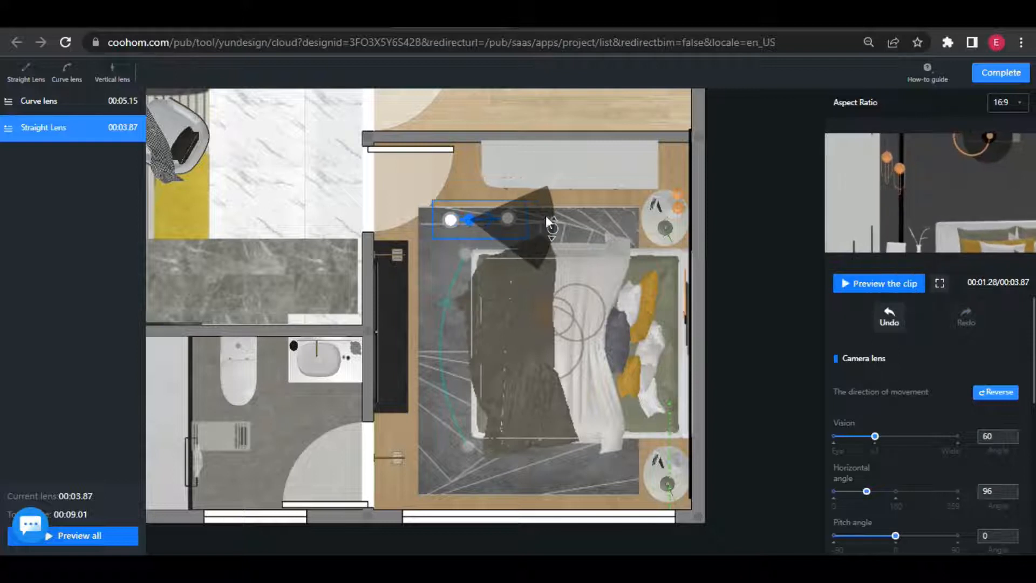
- Turn the straight lens toward the windows at a horizontal angle of 148, lengthen its path, and preview the clip
left_click_drag(549, 234, 488, 294)
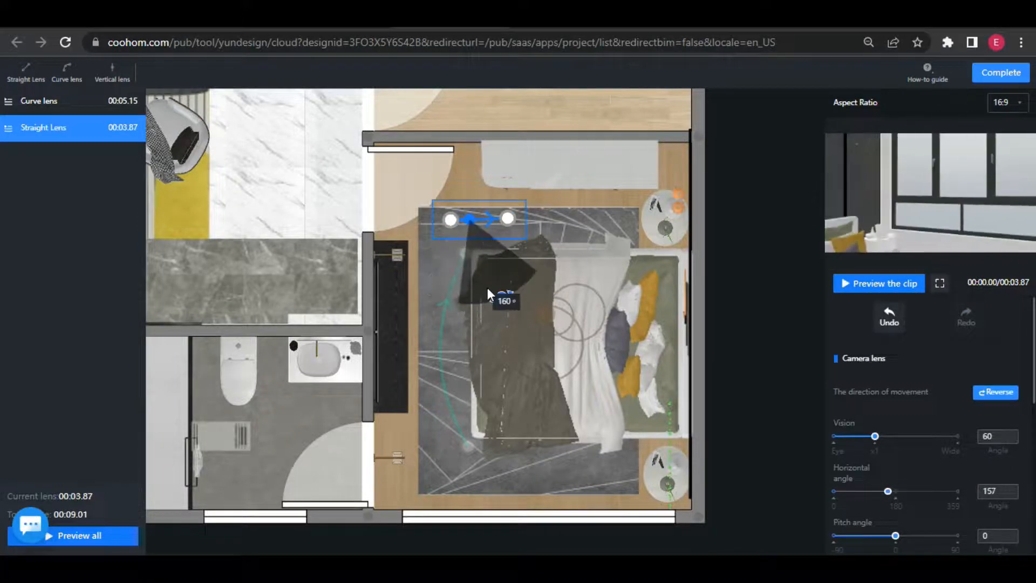
left_click(859, 286)
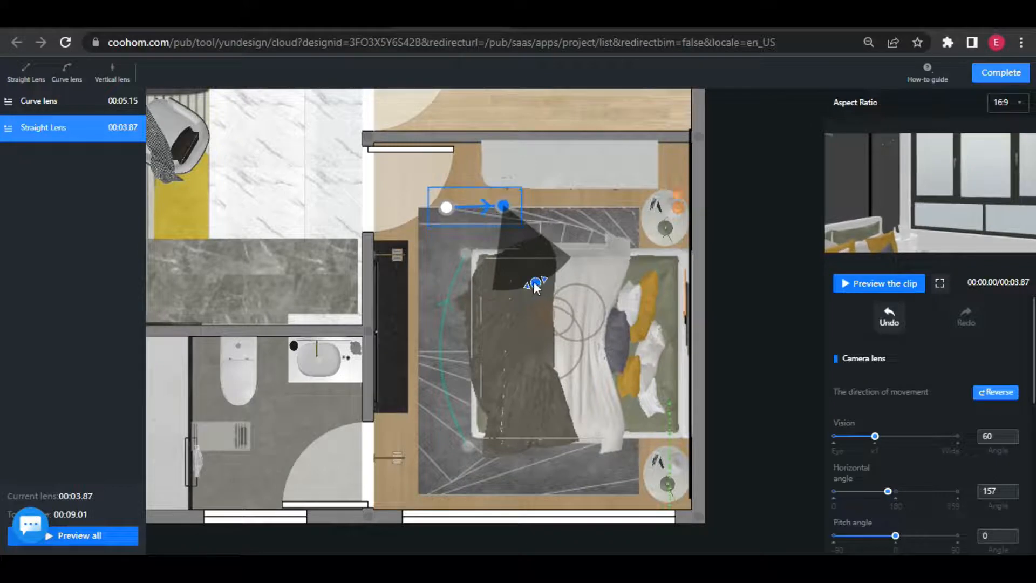
left_click_drag(536, 288, 557, 281)
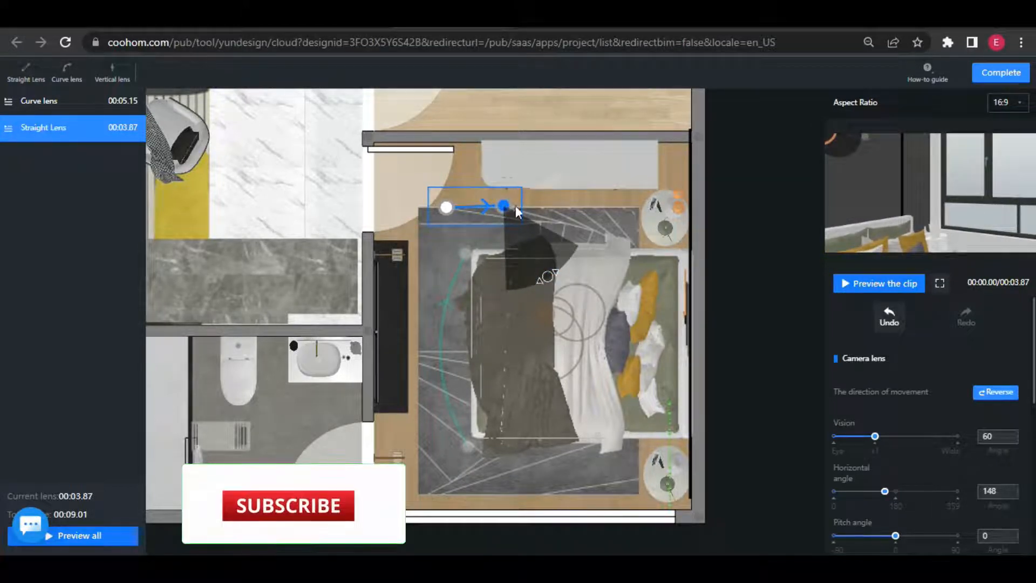
left_click_drag(504, 207, 524, 207)
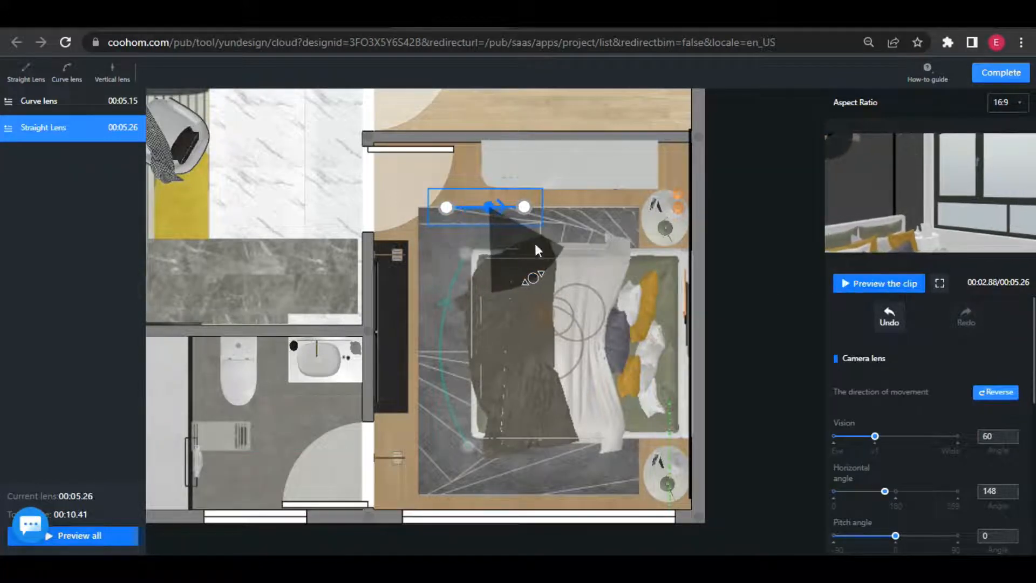
left_click_drag(499, 208, 473, 211)
left_click(874, 285)
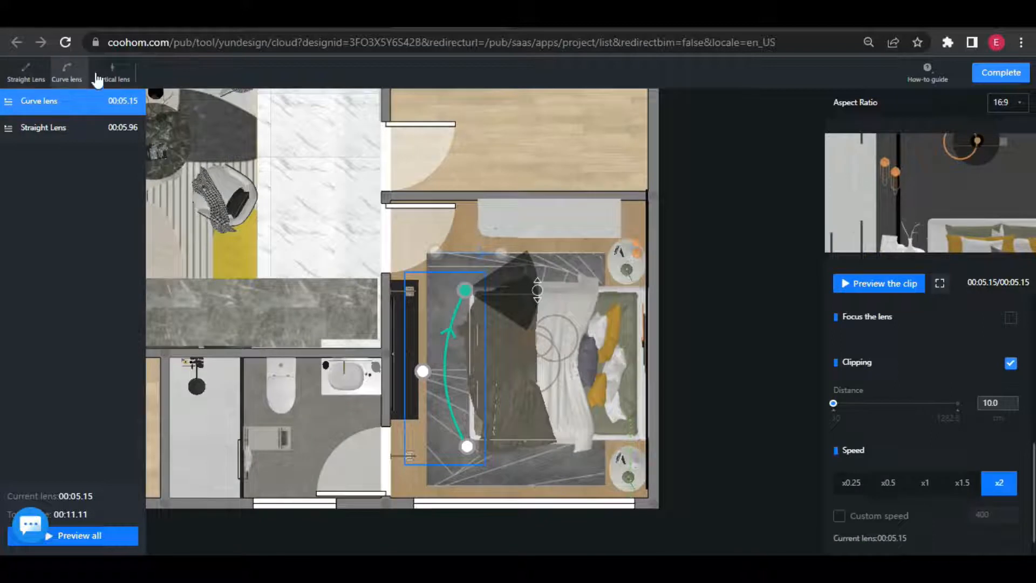
- Draw a second straight lens on the window side of the bed, running from the nightstand toward the foot end
left_click(26, 75)
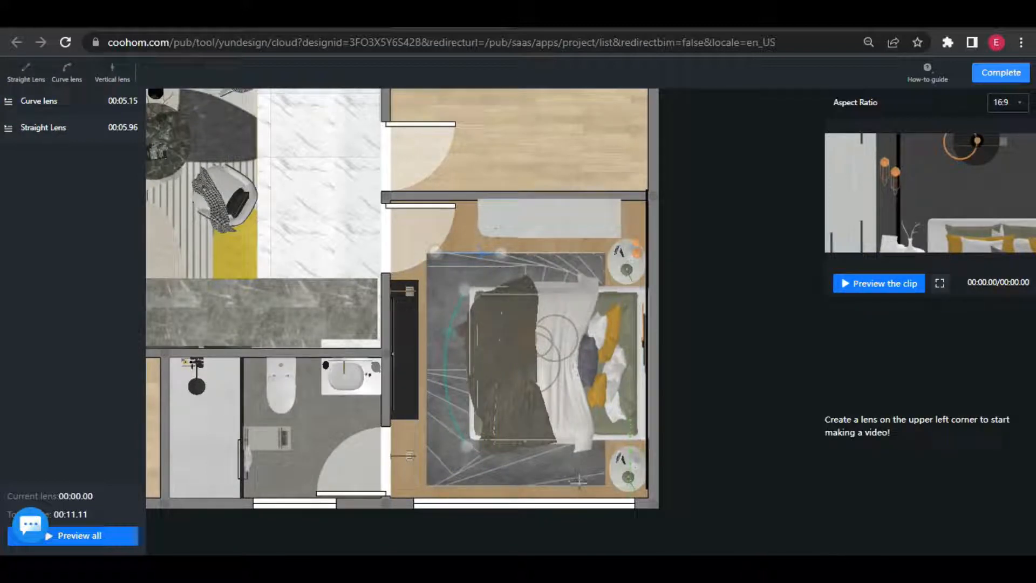
left_click(512, 466)
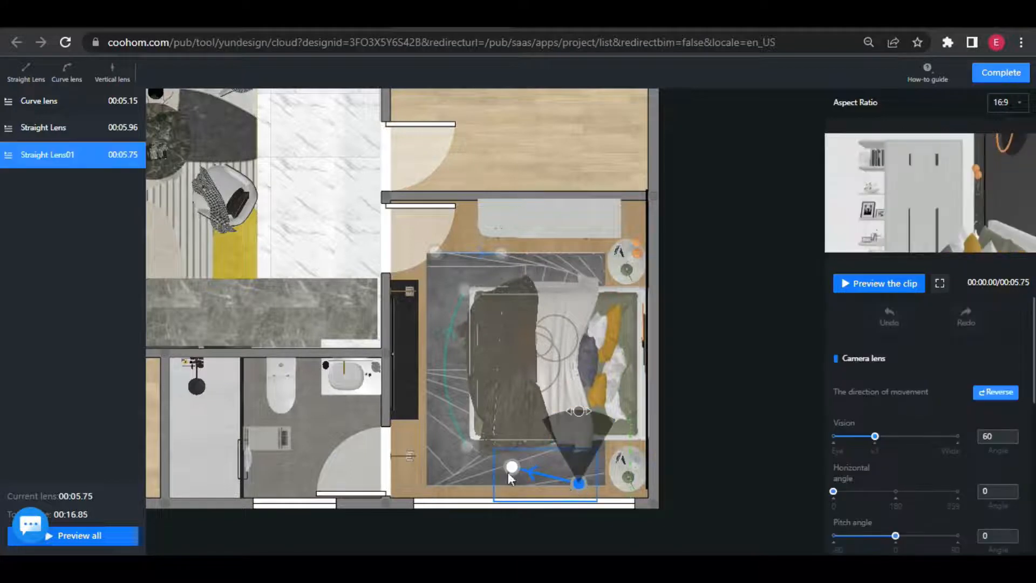
- Extend the curve lens path toward the bedroom door and stretch the first straight lens along the wardrobe side of the bed
left_click(37, 102)
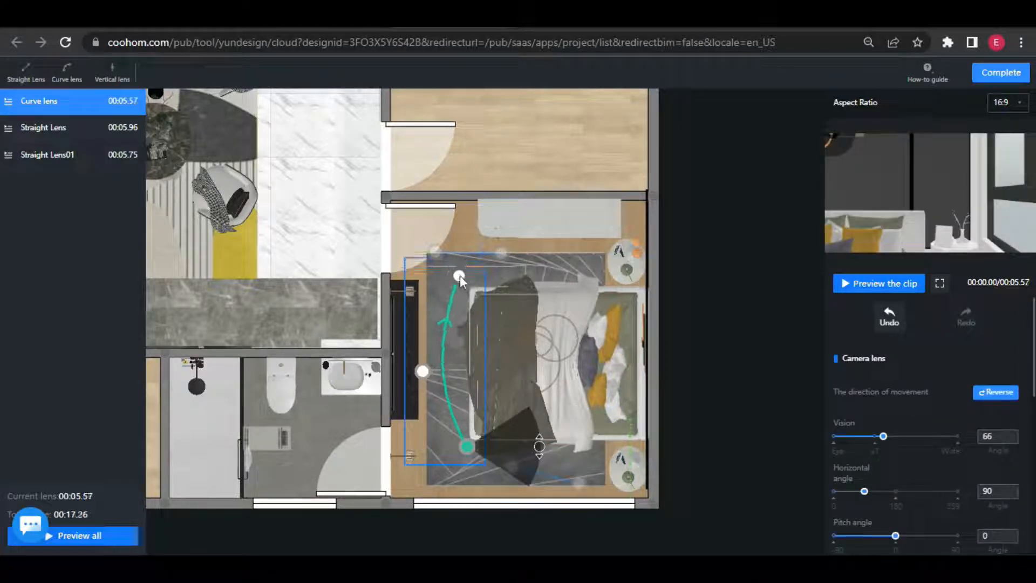
left_click(501, 252)
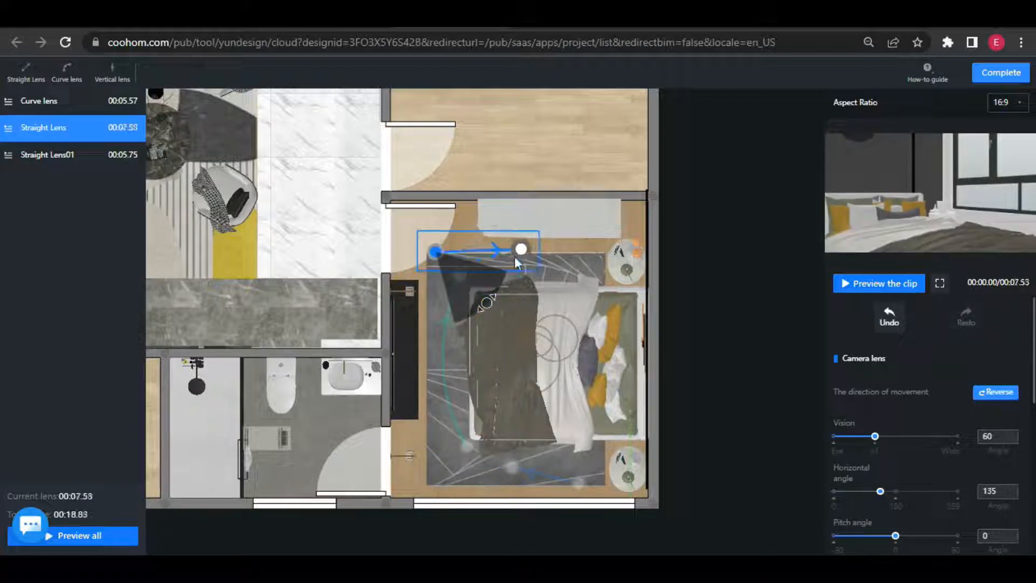
left_click_drag(522, 261, 544, 270)
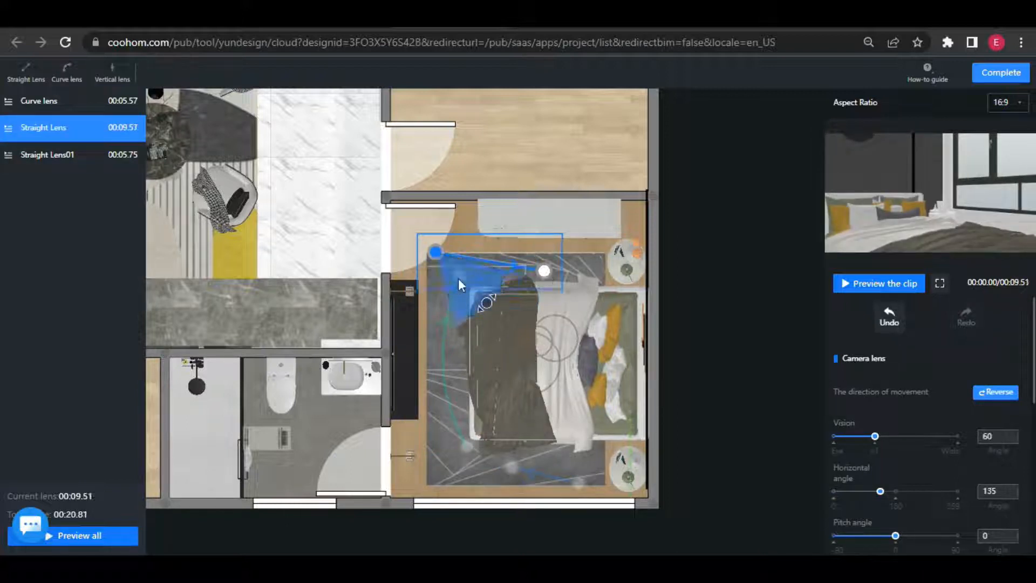
left_click(436, 252)
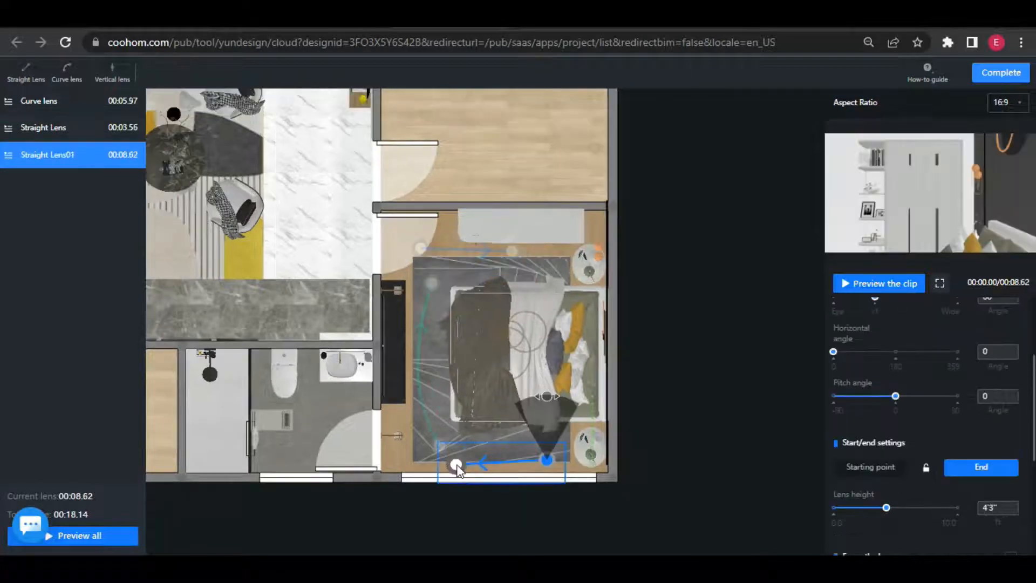
- Stretch the second straight lens along the windows from the nightstand to the TV wall, reposition its camera, and preview the clip
left_click_drag(407, 462, 404, 459)
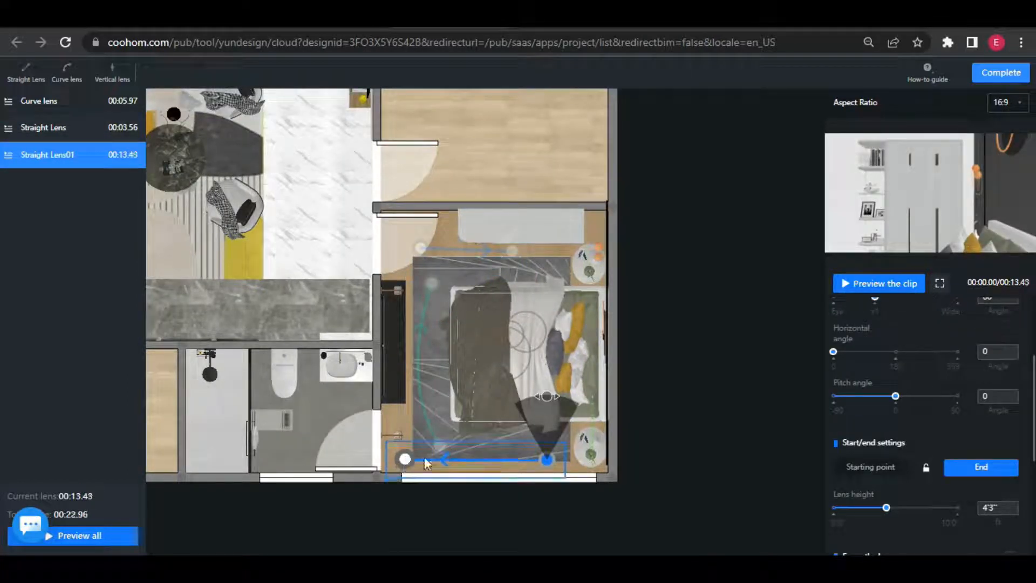
left_click_drag(516, 438, 463, 421)
left_click_drag(547, 460, 600, 452)
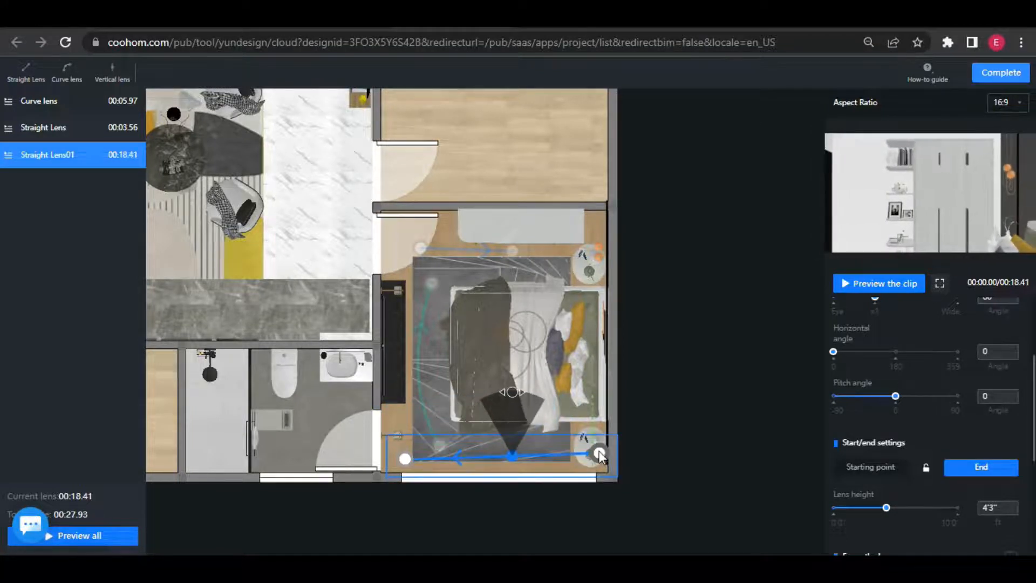
left_click_drag(515, 433, 605, 436)
left_click(856, 287)
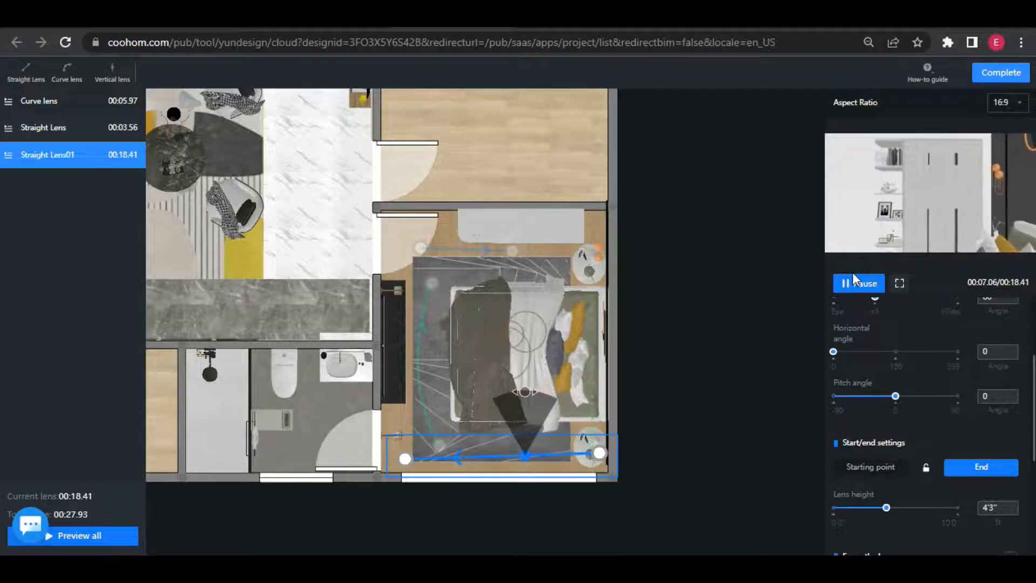
- Set the second straight lens's speed to x2 and preview the clip again
scroll(853, 275, "down", 5)
left_click(857, 286)
left_click(1006, 452)
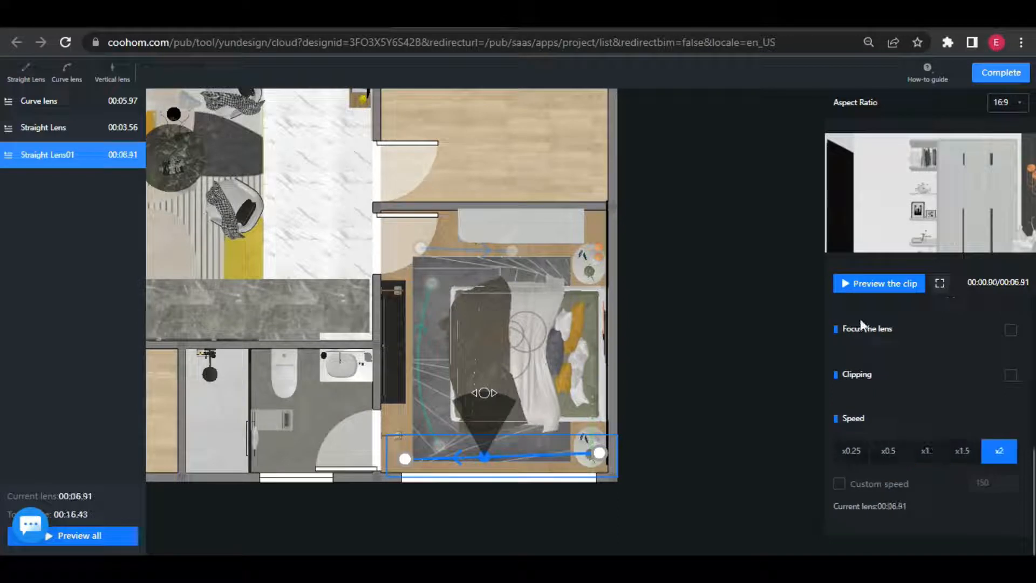
left_click(859, 284)
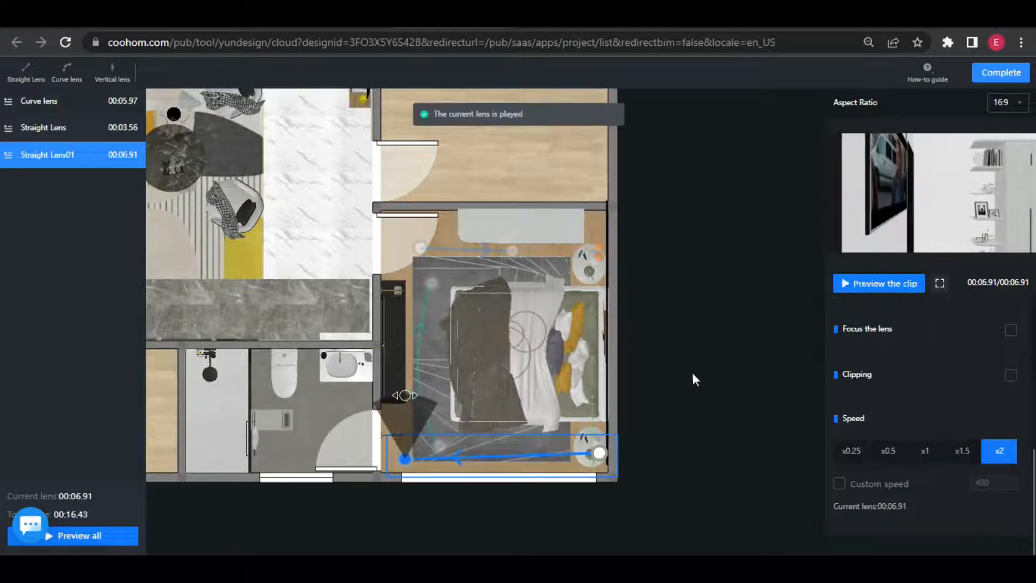
- Turn the second straight lens's camera to a horizontal angle of 354 and preview the clip
left_click_drag(406, 451, 485, 438)
left_click_drag(476, 399, 470, 400)
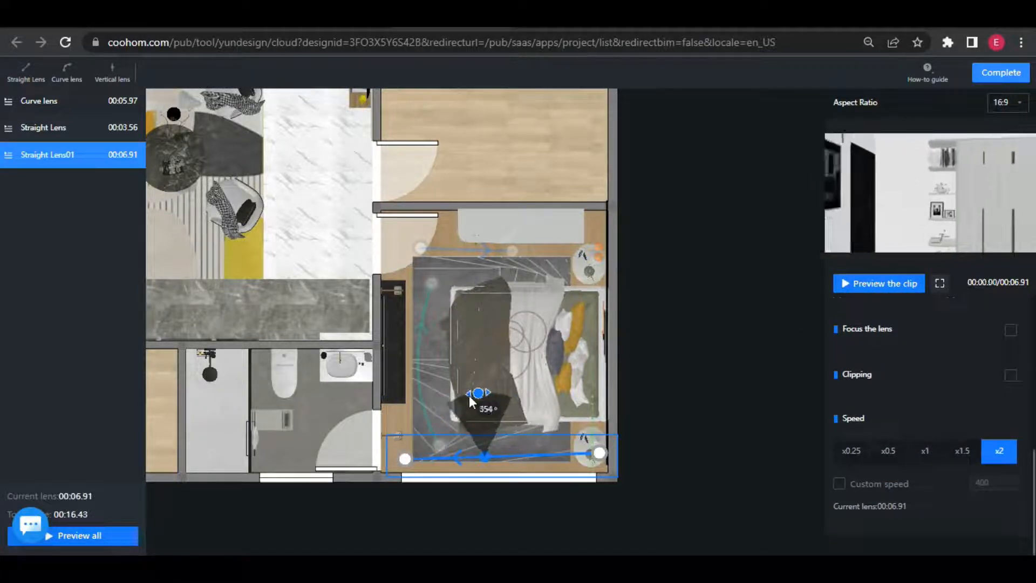
left_click(875, 284)
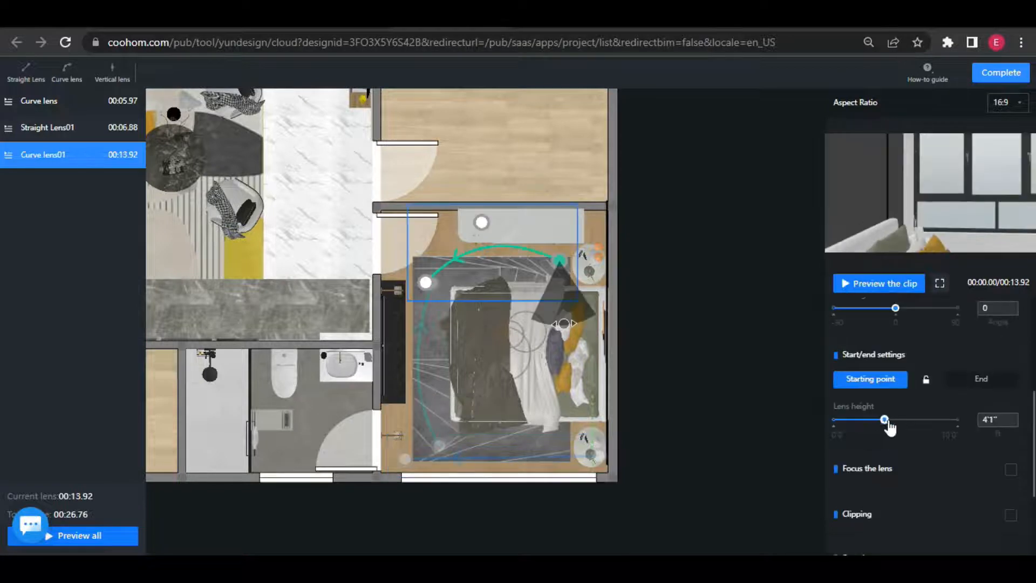
- Raise the starting-point lens height of the wardrobe-side curve lens to 7'3" and preview the clip
left_click_drag(885, 421, 924, 419)
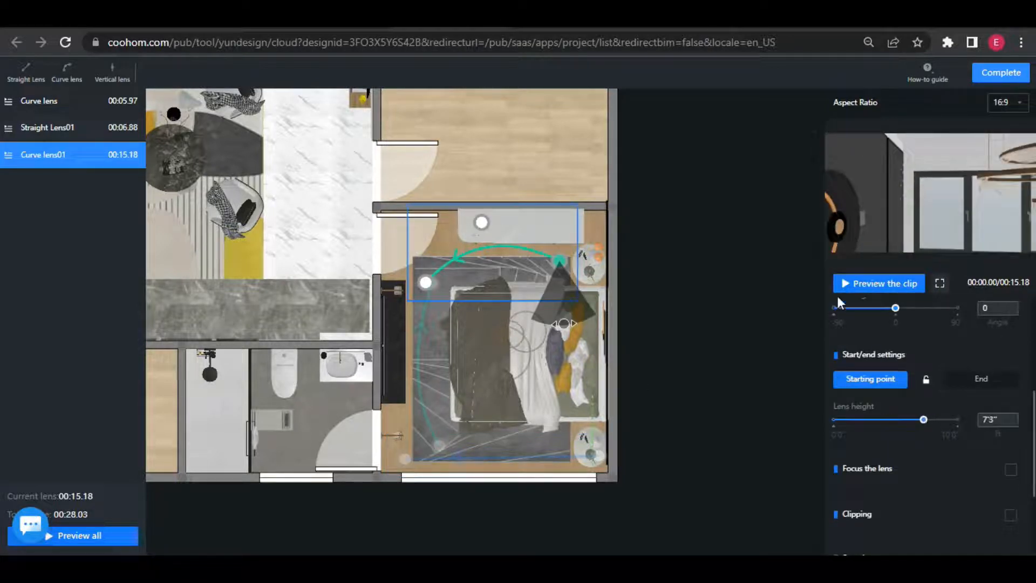
left_click(858, 285)
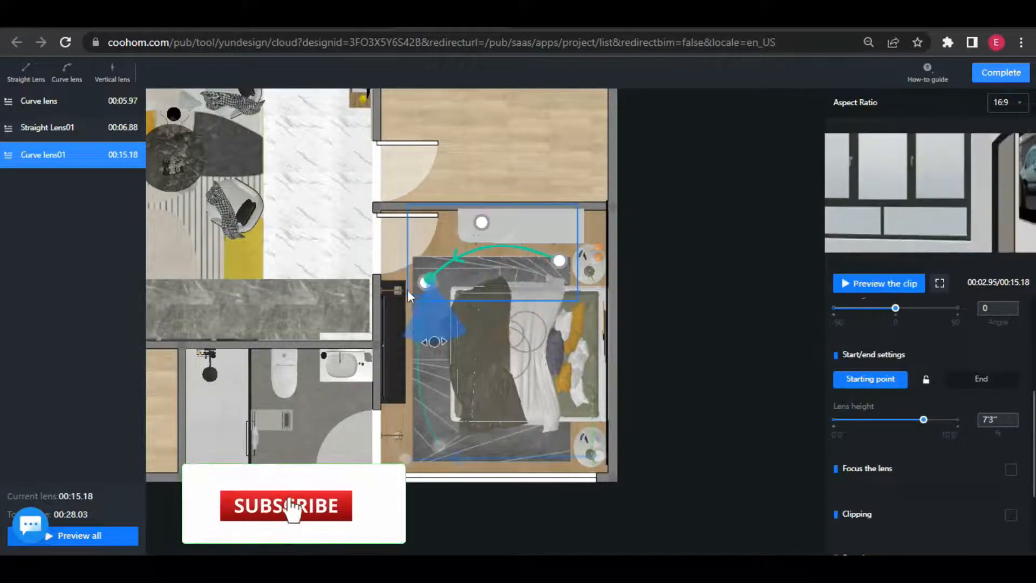
left_click(871, 284)
left_click(870, 285)
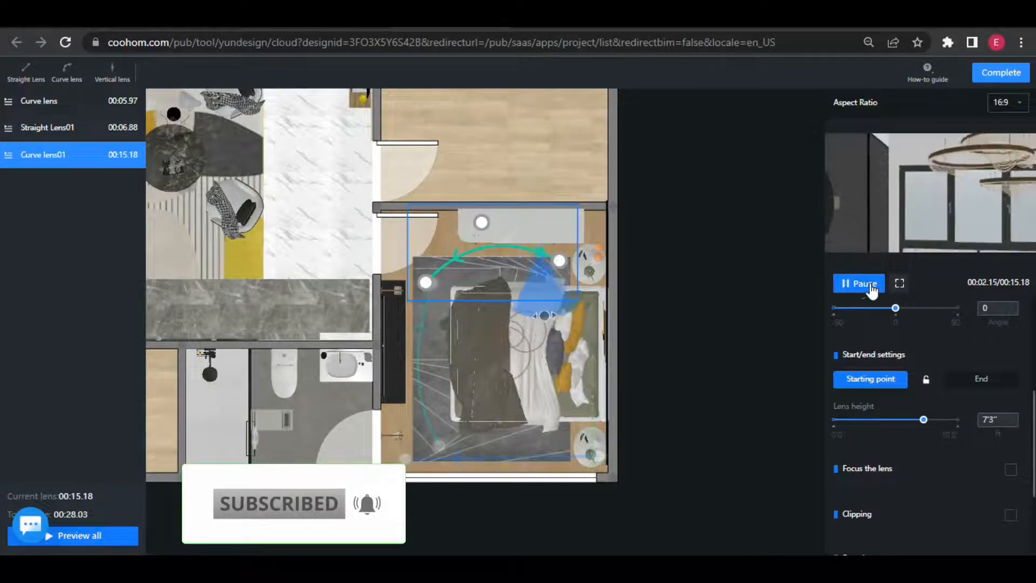
left_click(870, 285)
- Set the wardrobe-side curve lens to a pitch angle of -28 and a speed of x2, previewing the clip
left_click_drag(894, 463, 876, 462)
left_click(871, 284)
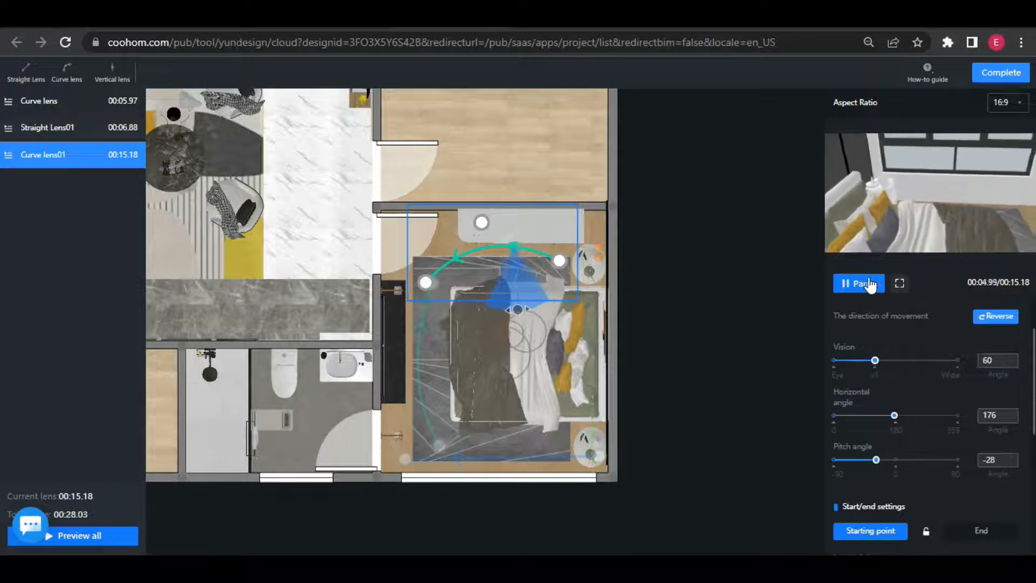
scroll(944, 485, "down", 5)
left_click(995, 452)
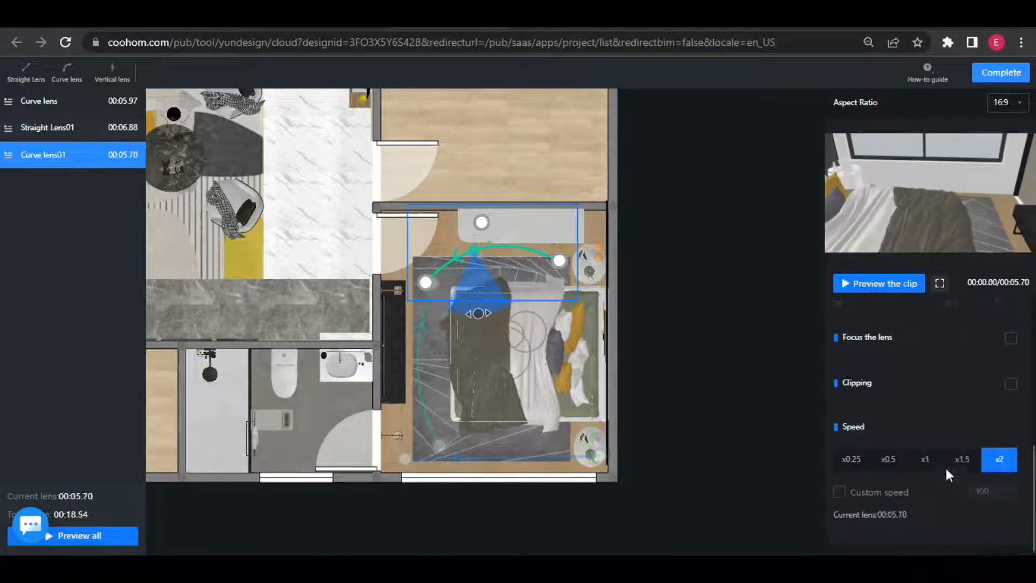
scroll(936, 464, "up", 5)
left_click(863, 285)
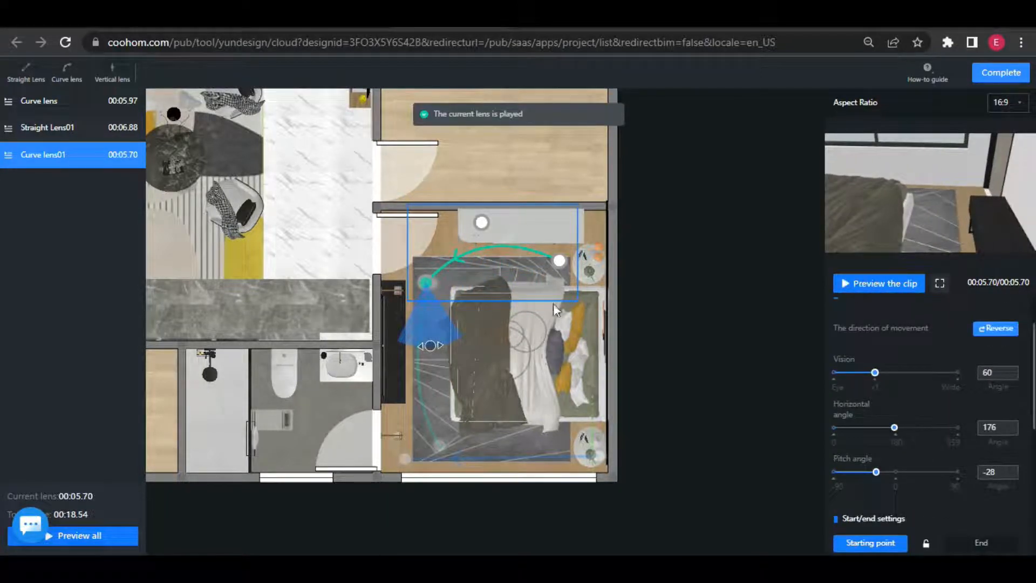
- Raise the wardrobe-side curve lens's starting height to 7'9", preview the clip, and check each of the three lenses
scroll(879, 491, "down", 1)
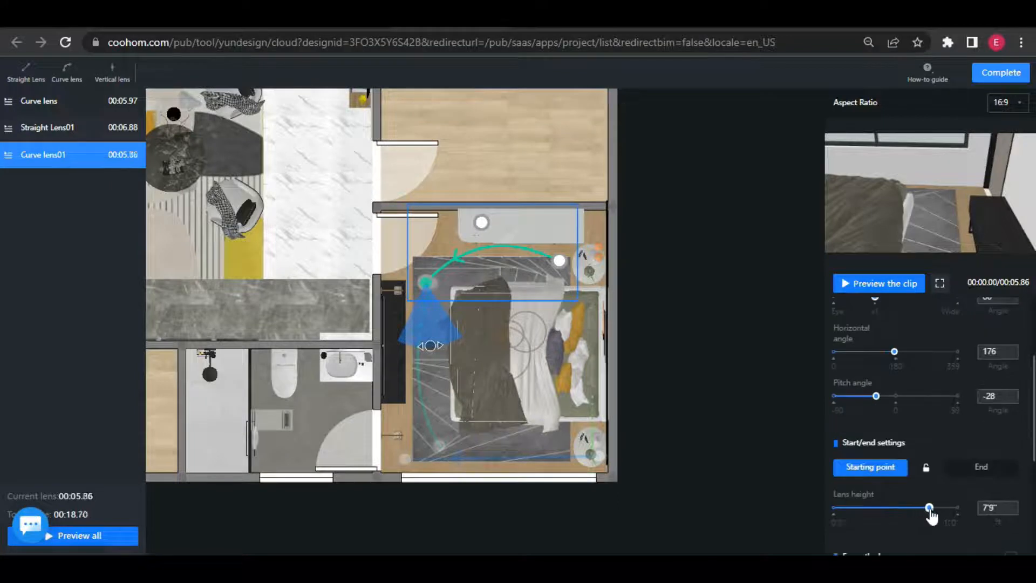
left_click(859, 290)
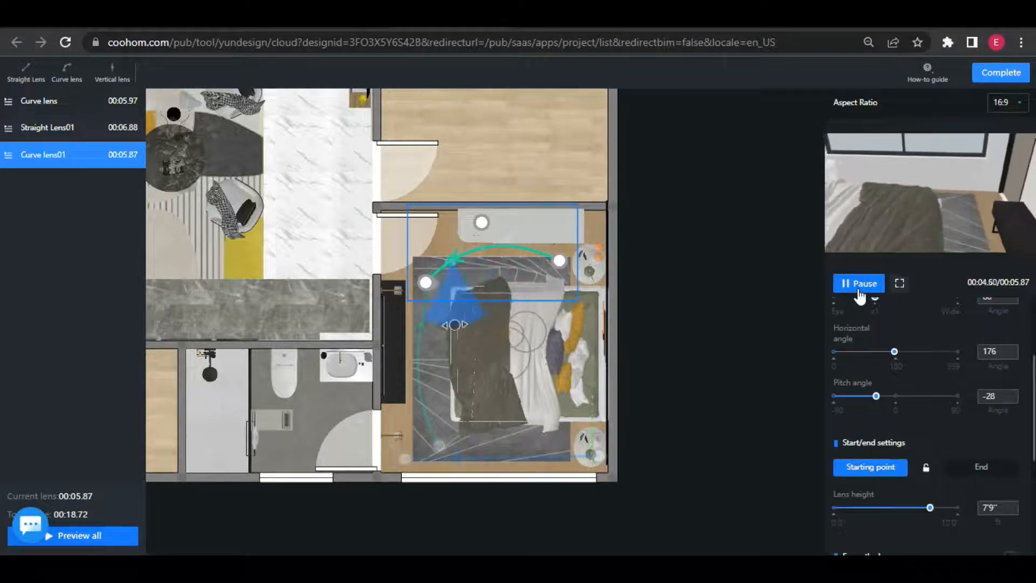
left_click(46, 101)
left_click(41, 134)
left_click(46, 160)
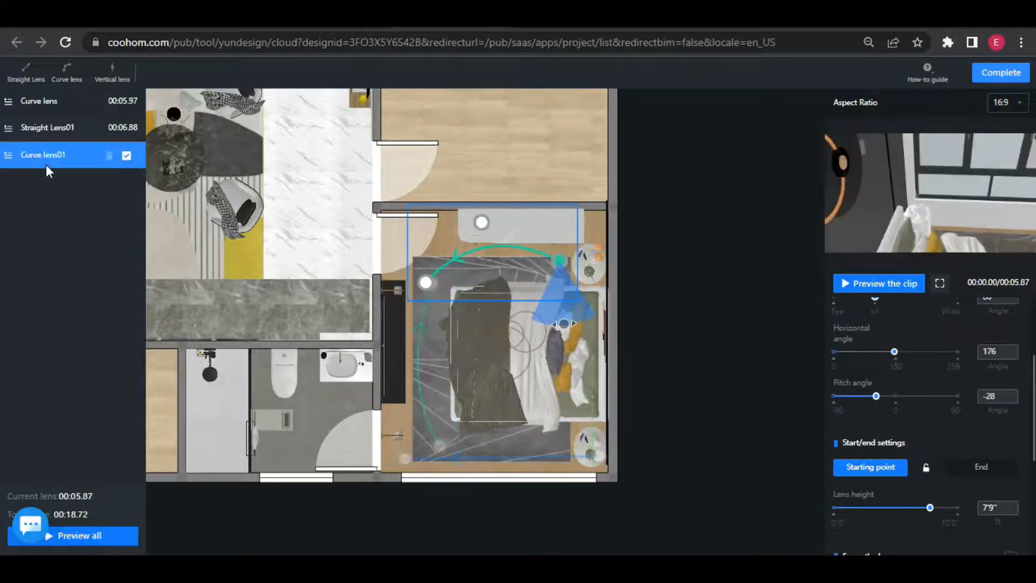
- Place a vertical lens on the rug at the window side of the bed and preview its clip
left_click(110, 80)
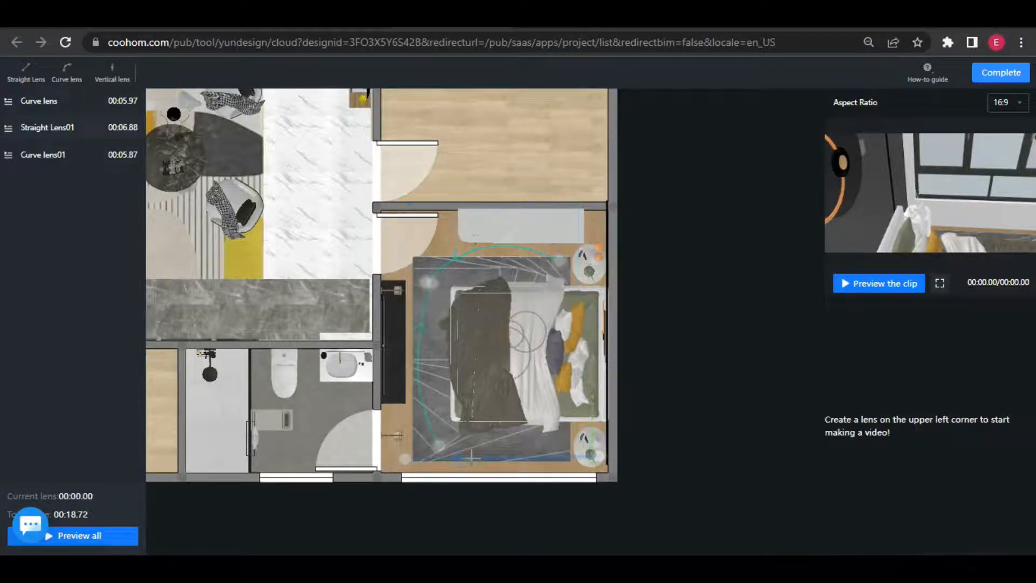
left_click(480, 434)
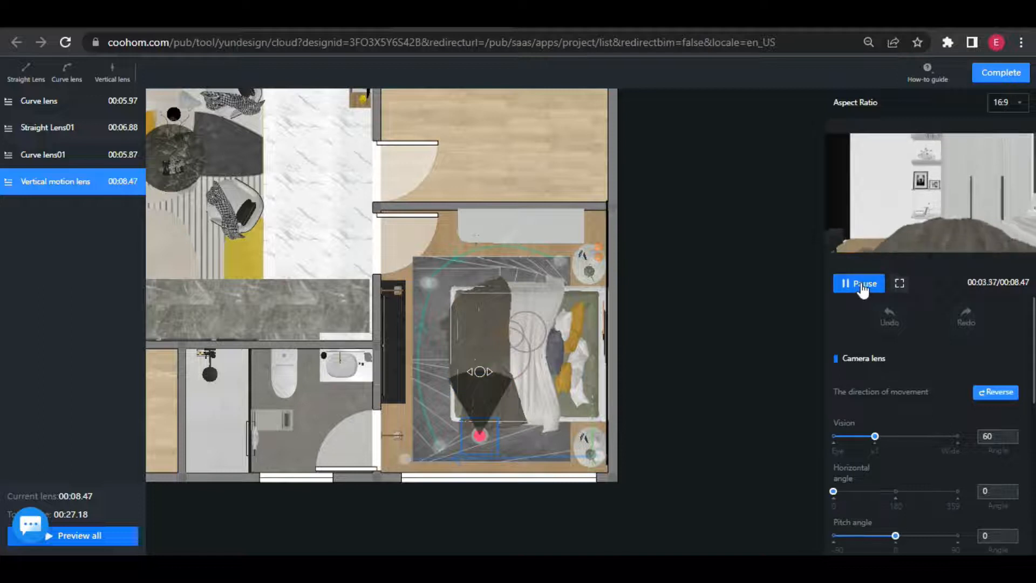
left_click(868, 291)
- Move the vertical lens beside the window-side nightstand and preview its clip
left_click_drag(488, 437, 572, 442)
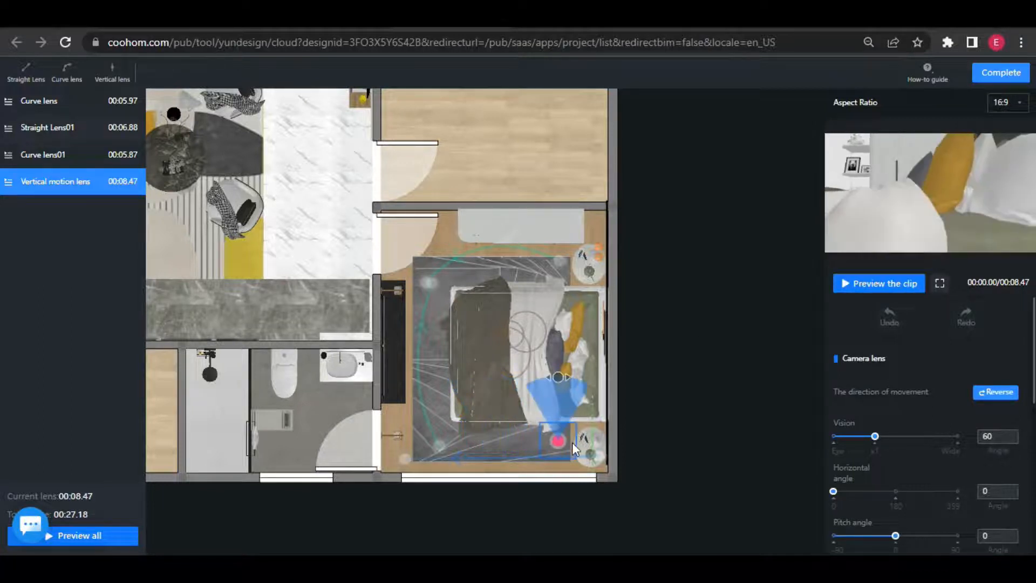
left_click(885, 283)
left_click(877, 283)
- Set the vertical lens's starting height to 10'0", move it near the bedroom door facing the bed with pitch -8, and preview it
scroll(884, 514, "down", 4)
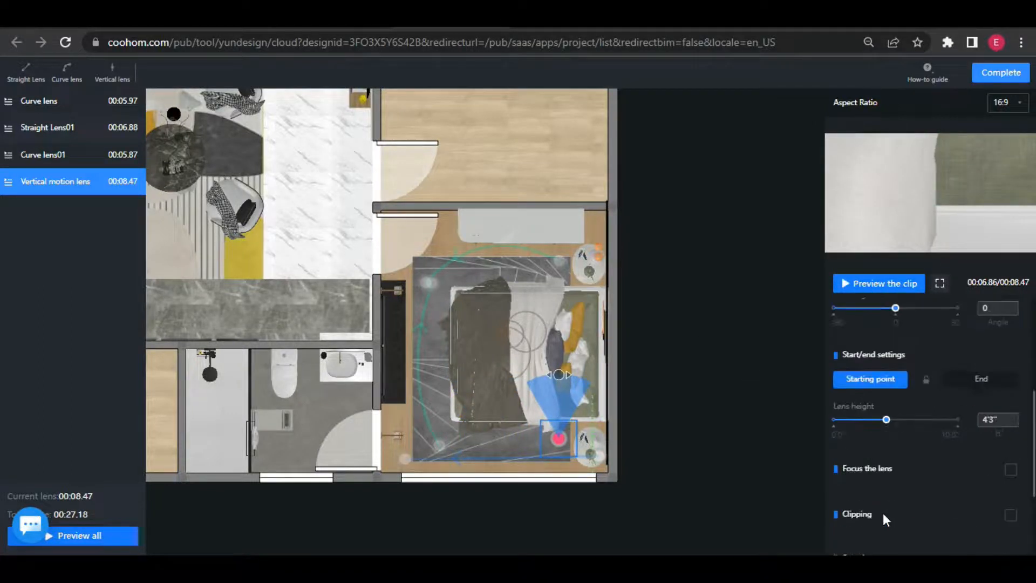
left_click_drag(885, 421, 964, 423)
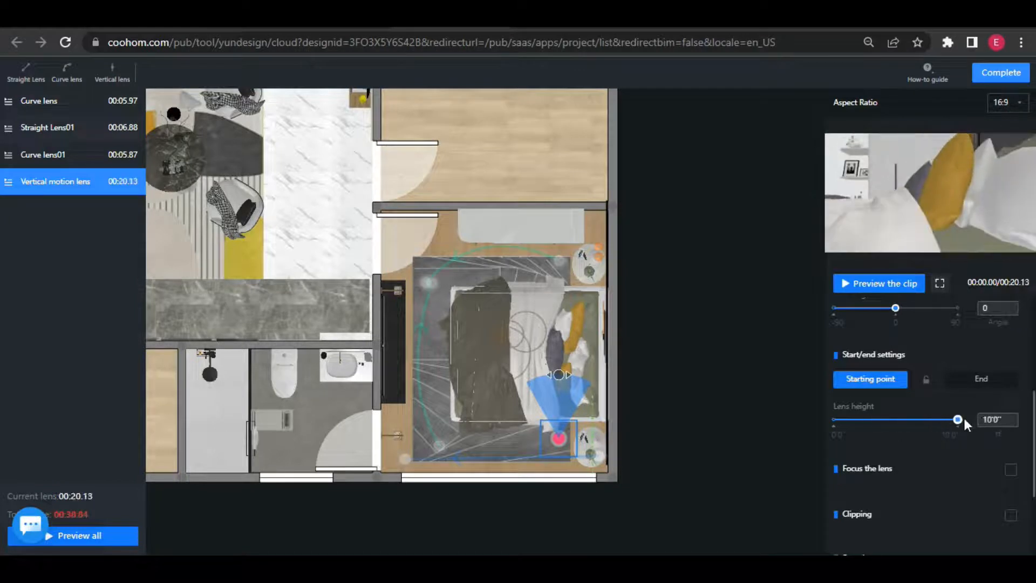
left_click_drag(560, 436, 522, 439)
left_click_drag(897, 419, 960, 424)
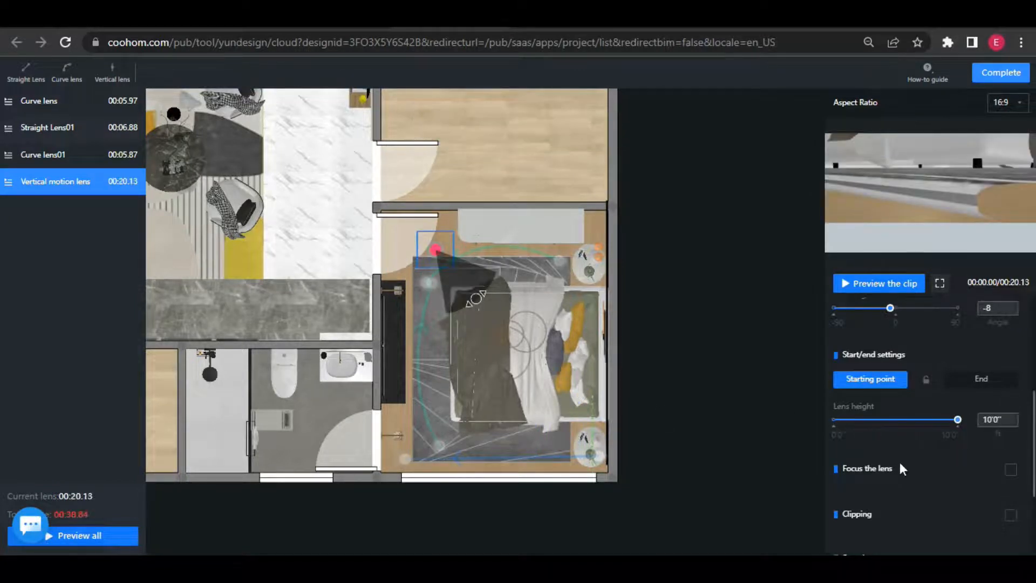
left_click(883, 291)
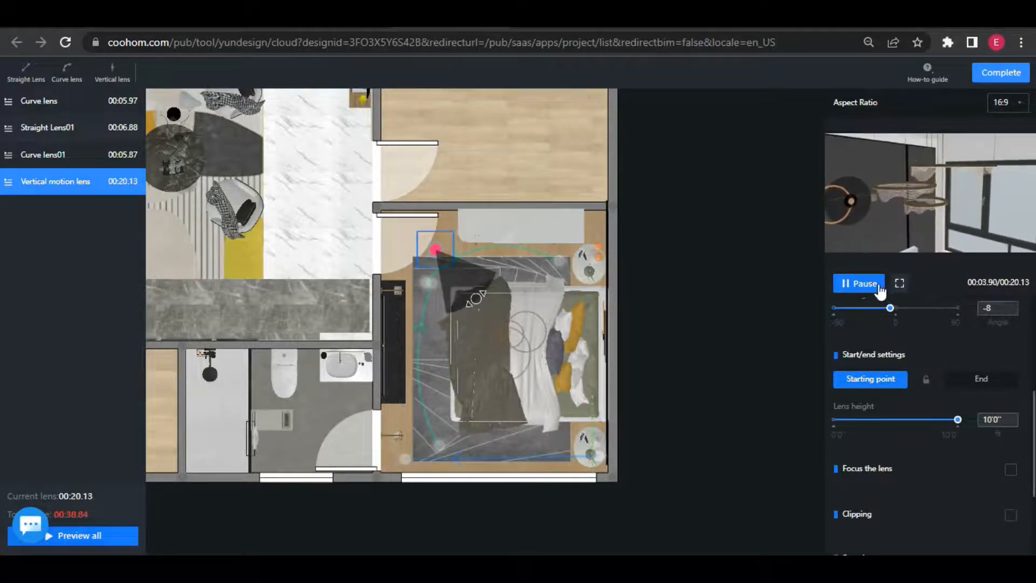
left_click(862, 286)
- Set the vertical lens's speed to x2 and preview the whole clip
scroll(918, 388, "down", 3)
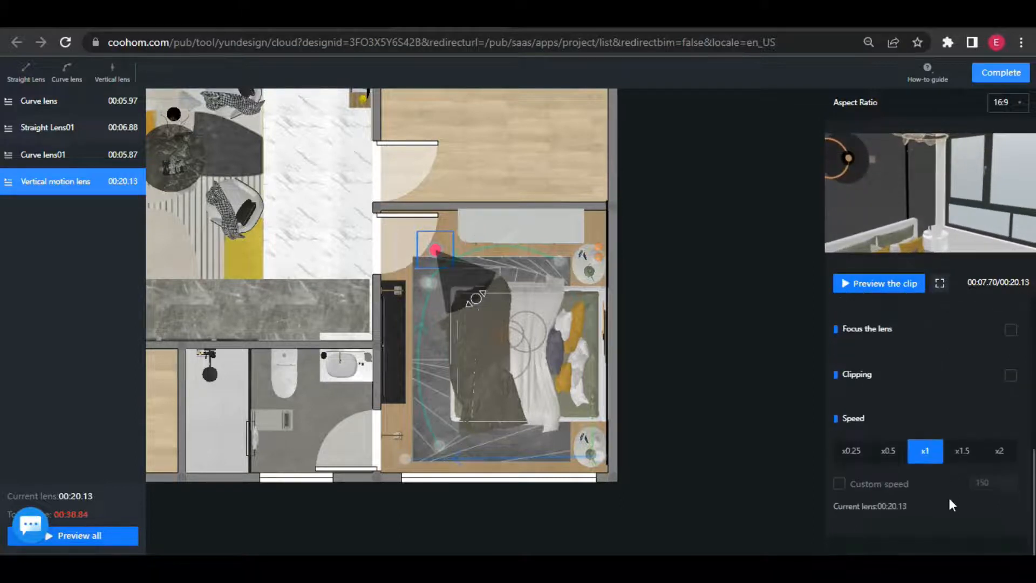
left_click(999, 451)
left_click(891, 289)
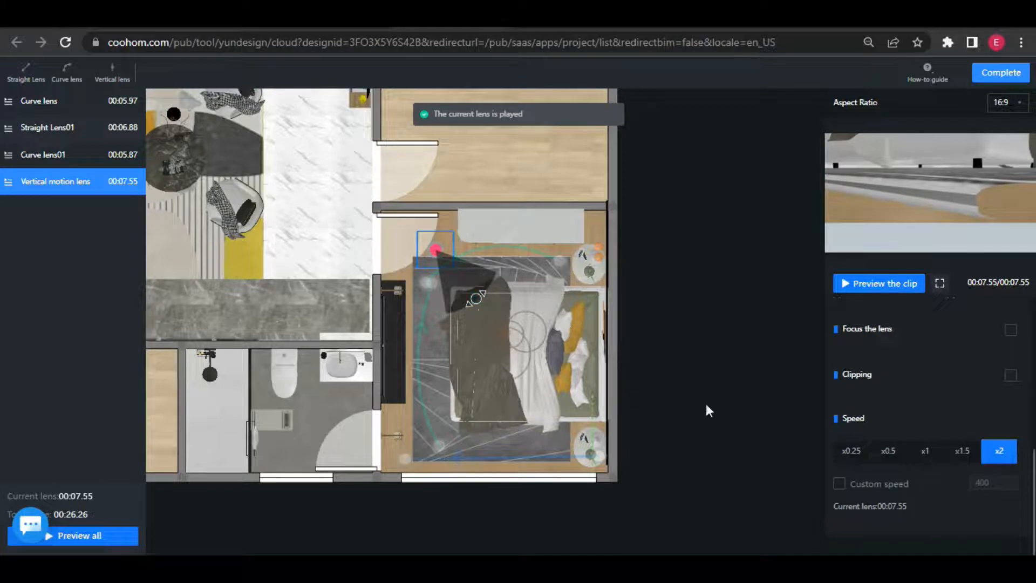
- Review the four camera lenses one after another, from the first curve lens to the vertical motion lens
left_click(51, 102)
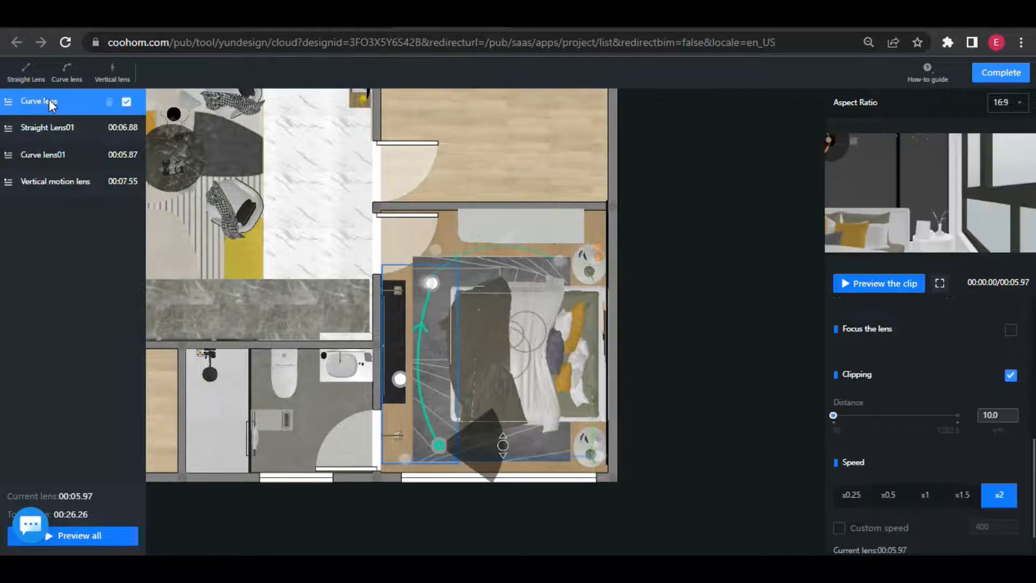
left_click(53, 126)
left_click(52, 154)
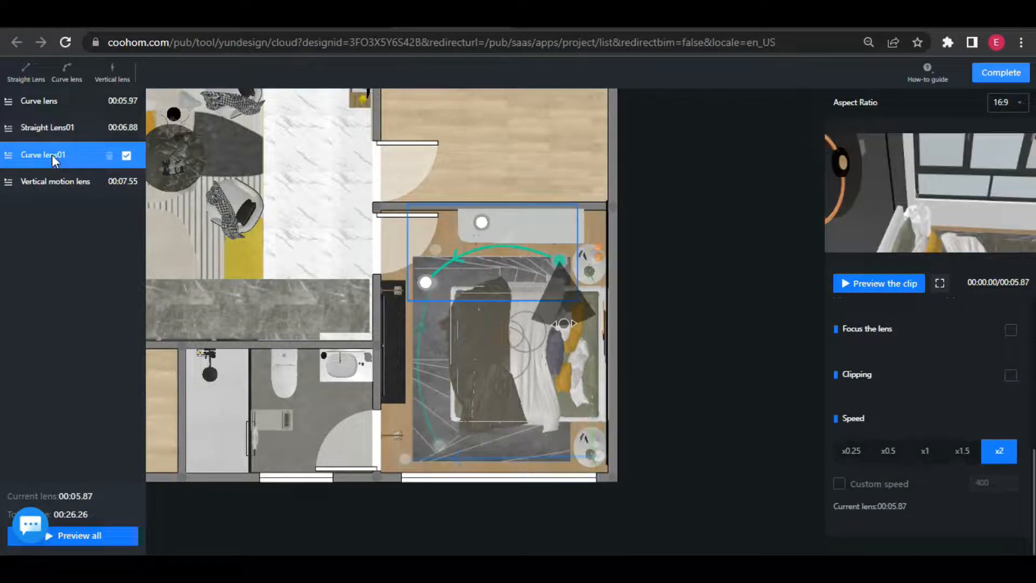
left_click(60, 180)
- Preview the wardrobe-side curve lens, shift its end point slightly toward the TV wall, and preview the clip again
left_click(60, 156)
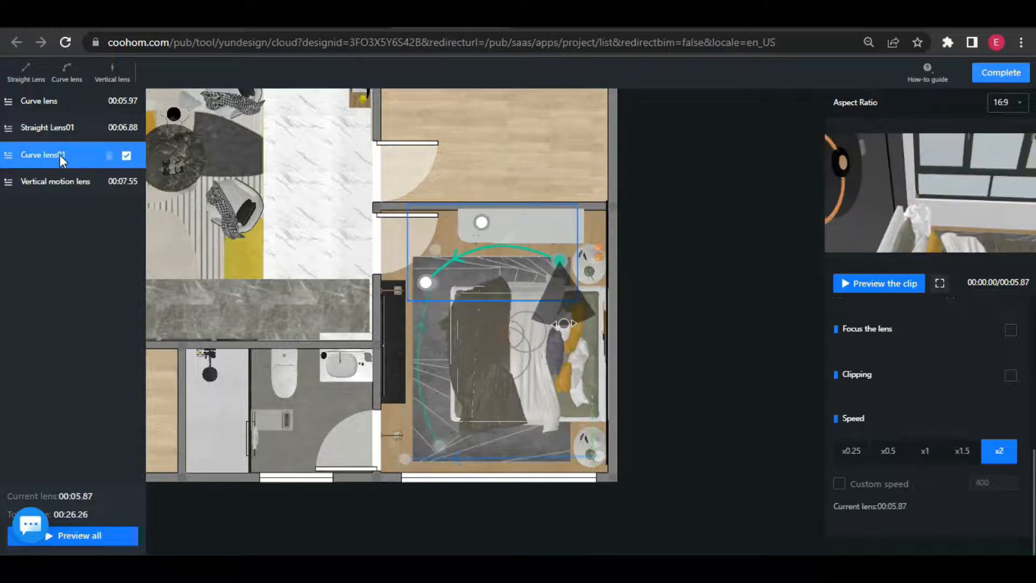
left_click(882, 284)
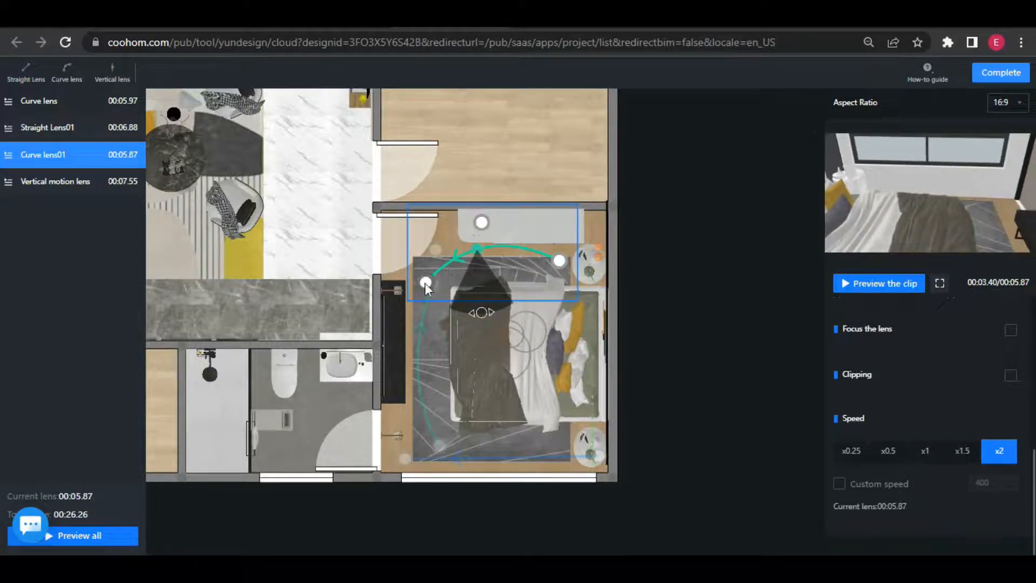
left_click_drag(426, 283, 411, 293)
left_click(859, 285)
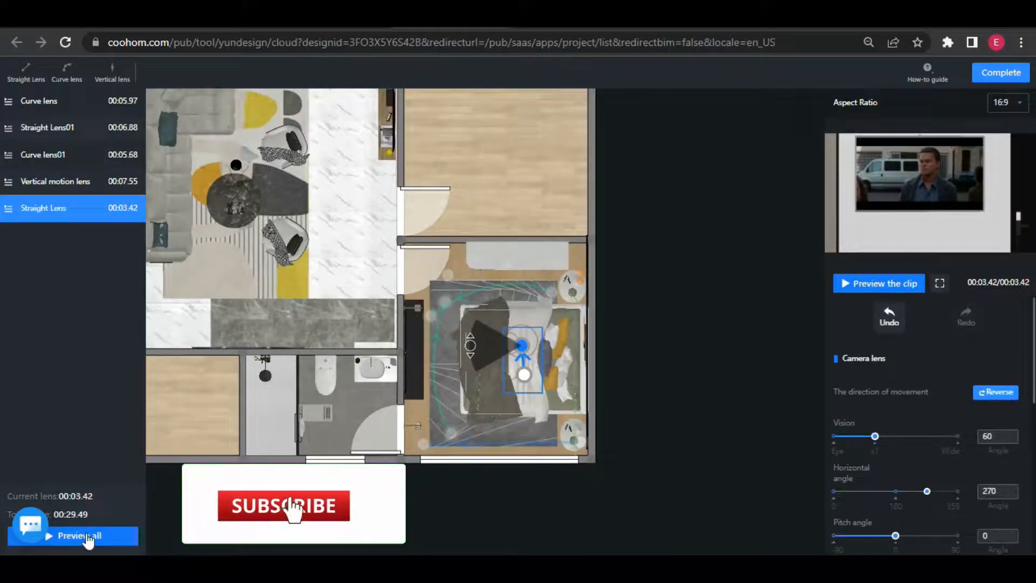
- Preview all lenses together as one full video and pause the playback
left_click(86, 535)
left_click(520, 309)
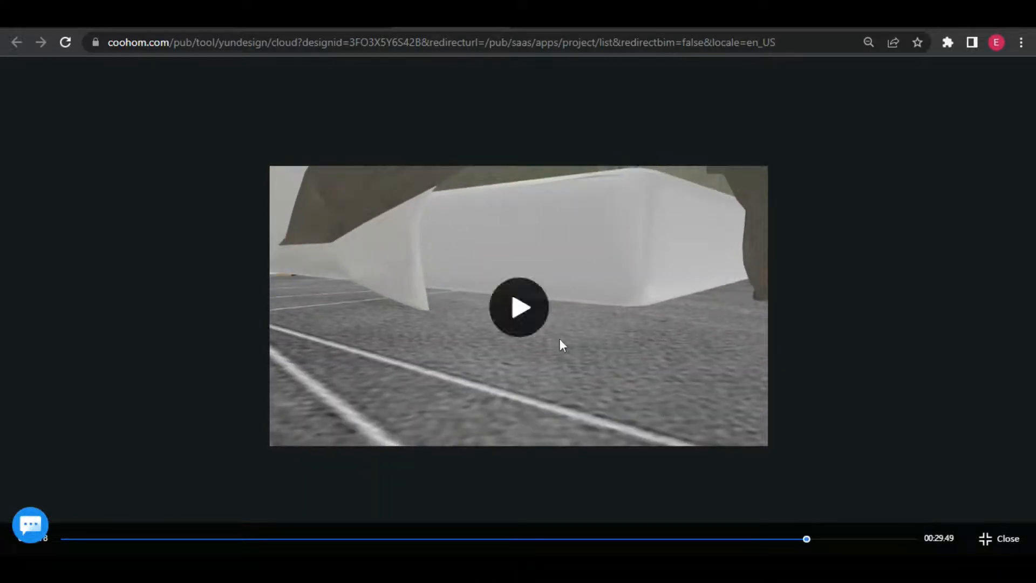
- Resume the paused full video preview and close it after viewing the closing TV-wall shot
left_click(559, 339)
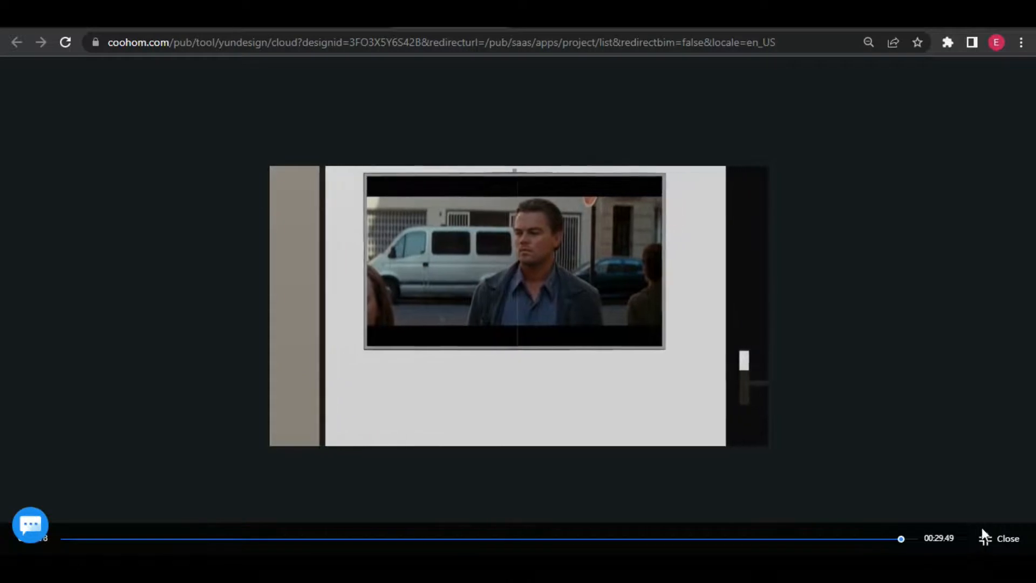
left_click(987, 540)
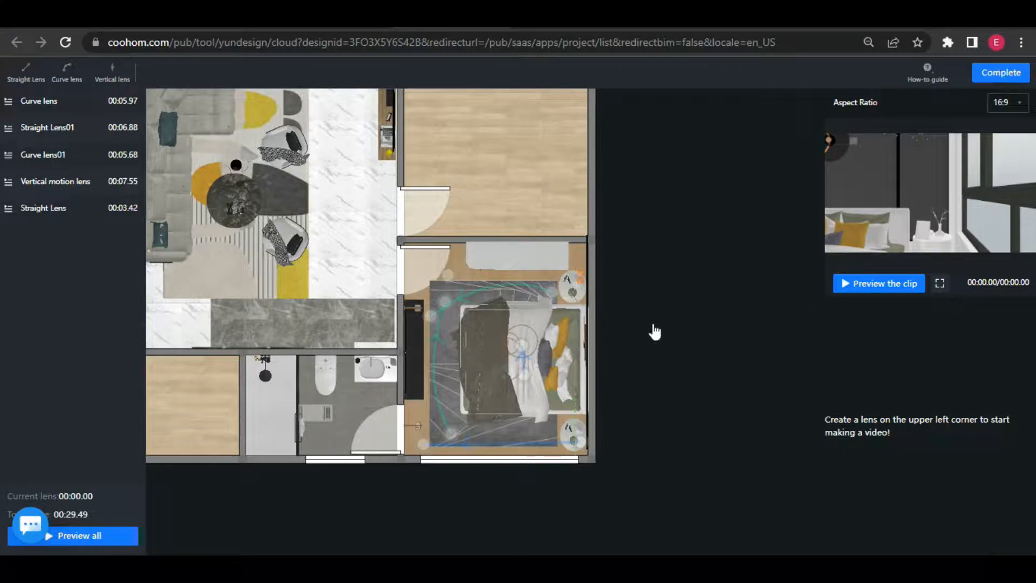
- Complete the camera path, submit the 16:9 video for HQ 720P rendering with the video coupon, and play the preview
left_click(997, 73)
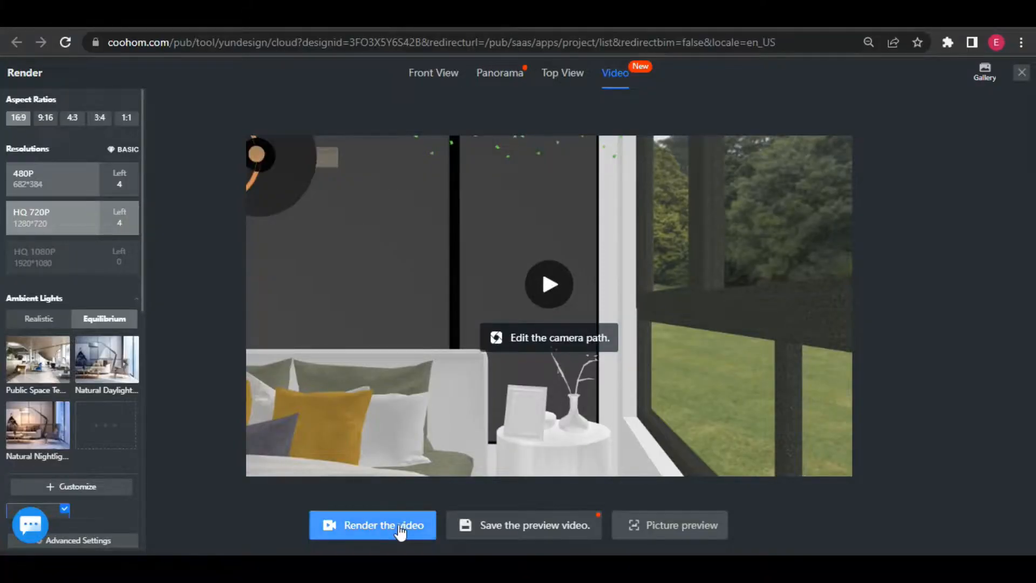
left_click(400, 528)
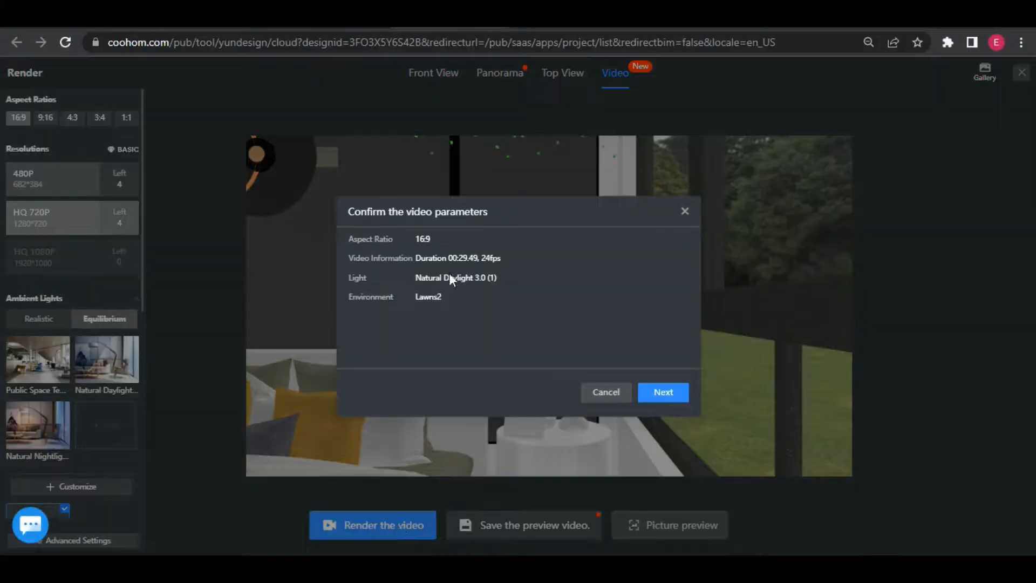
left_click(664, 394)
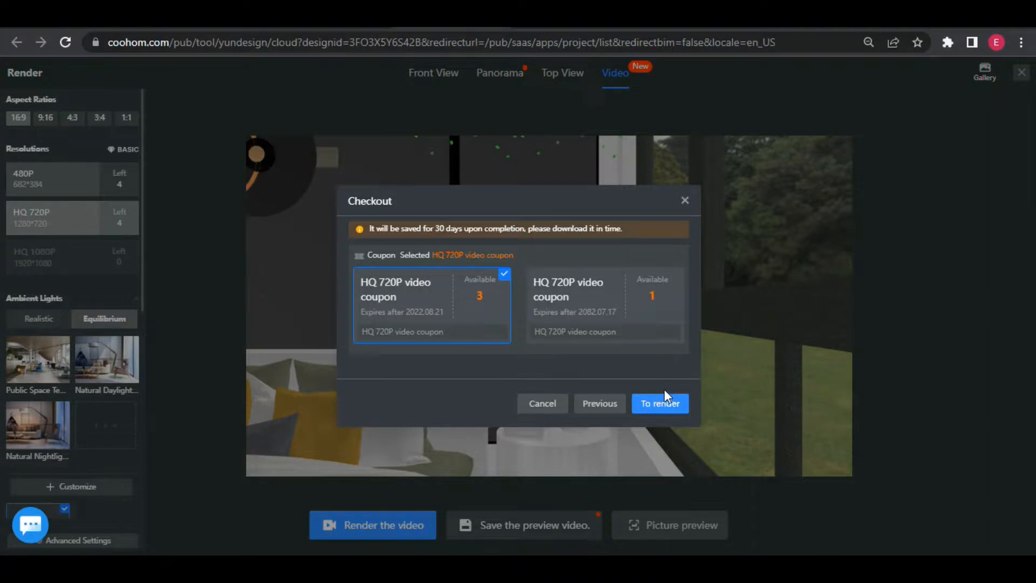
left_click(657, 399)
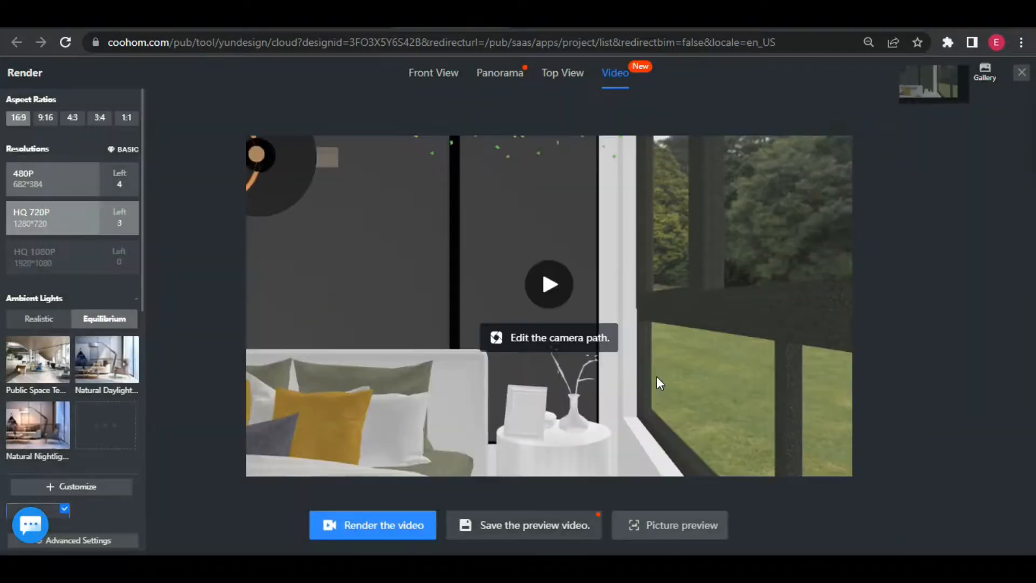
left_click(549, 285)
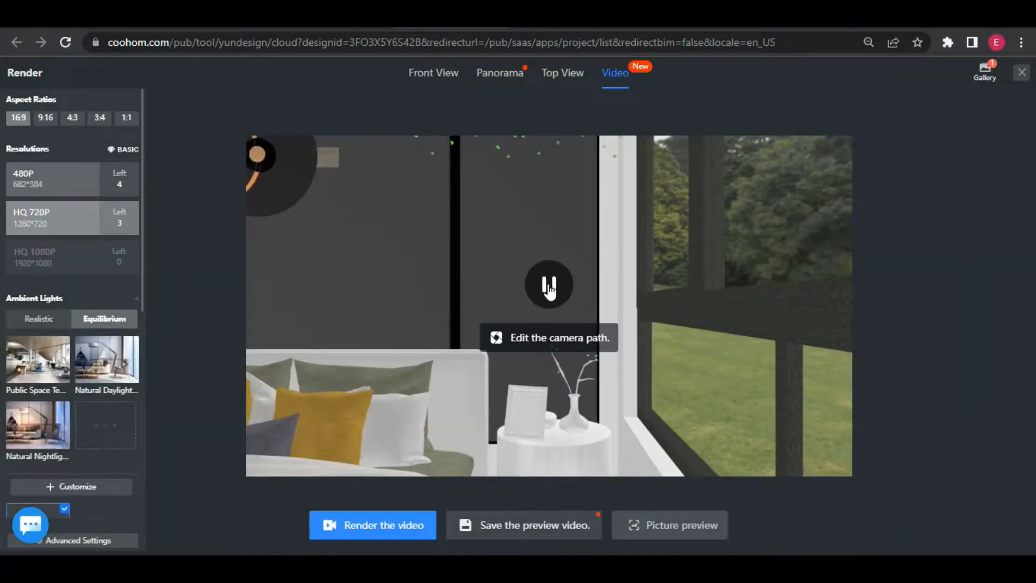